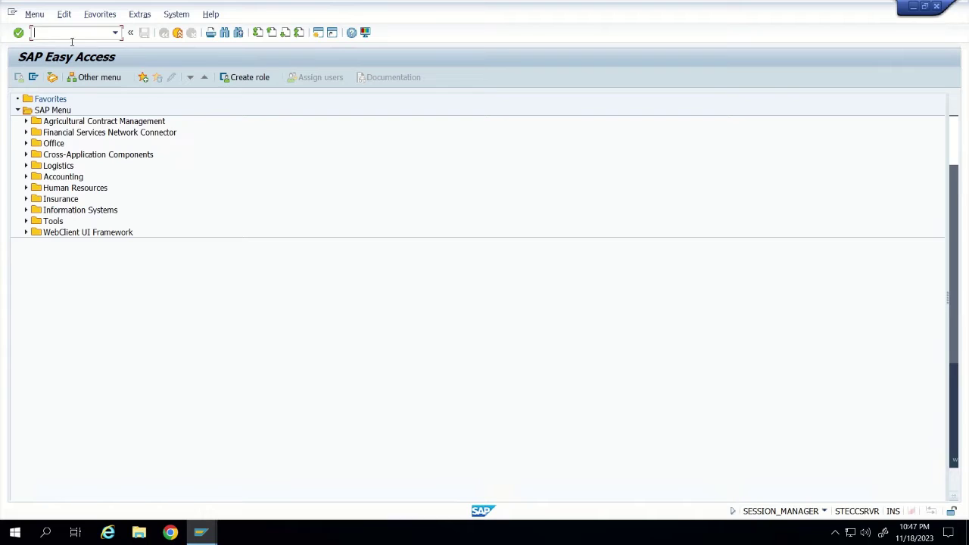
Start transaction VA01 and set the sales order type to TA
{"action": "type", "text": "va01"}
{"action": "key", "text": "Return"}
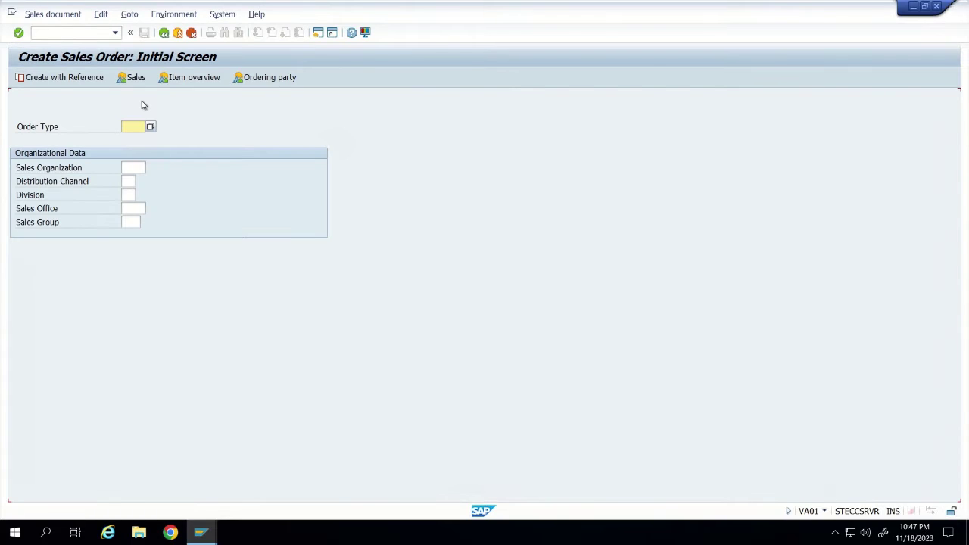
{"action": "left_click", "coordinate": [136, 127]}
{"action": "type", "text": "ta"}
Set sales organization 1000, distribution channel 10 (Wholesale) and division 00 (Cross-division), and proceed to the order overview
{"action": "left_click", "coordinate": [135, 167]}
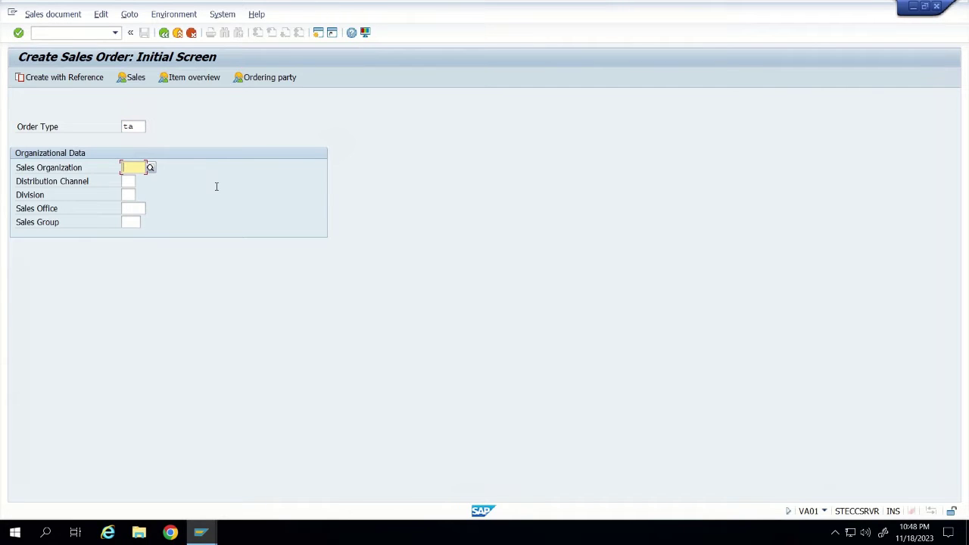
{"action": "type", "text": "100"}
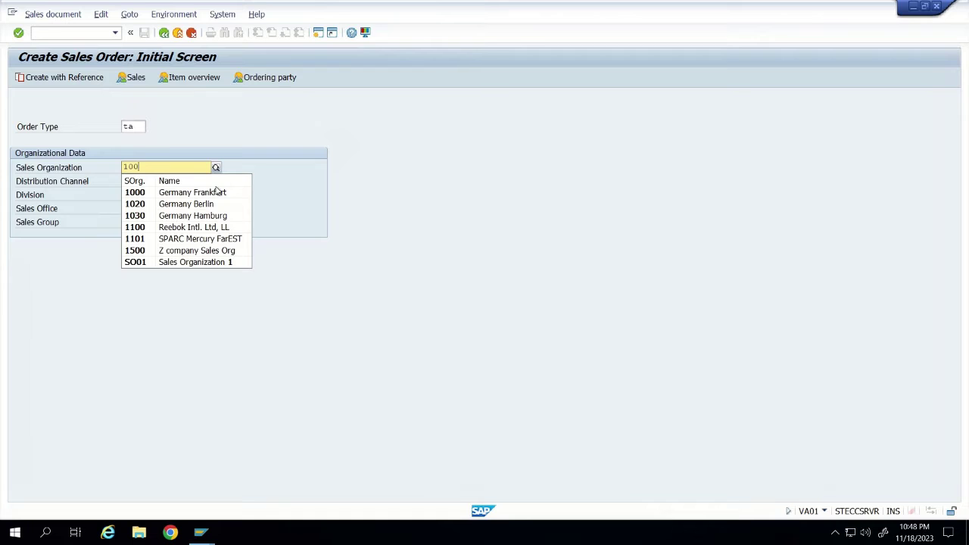
{"action": "left_click", "coordinate": [146, 194]}
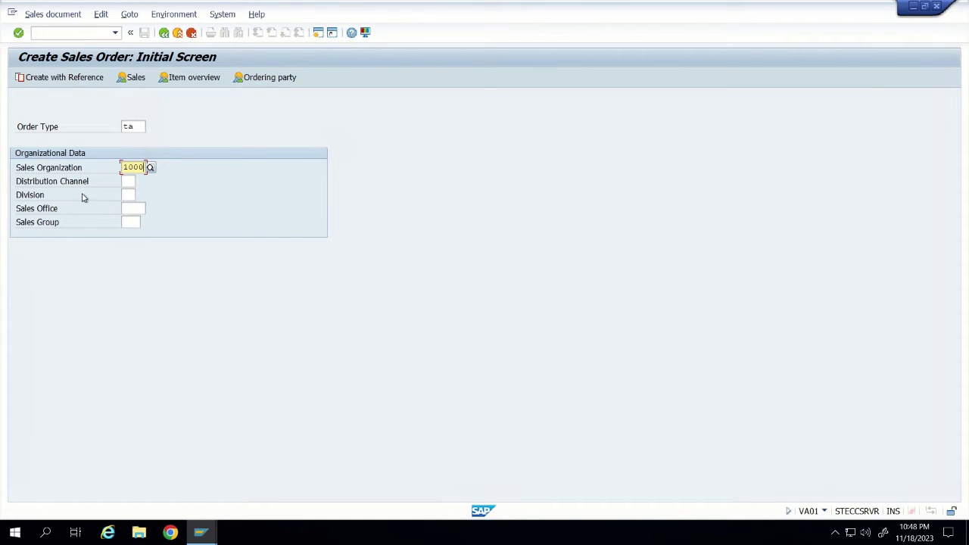
{"action": "left_click", "coordinate": [128, 182]}
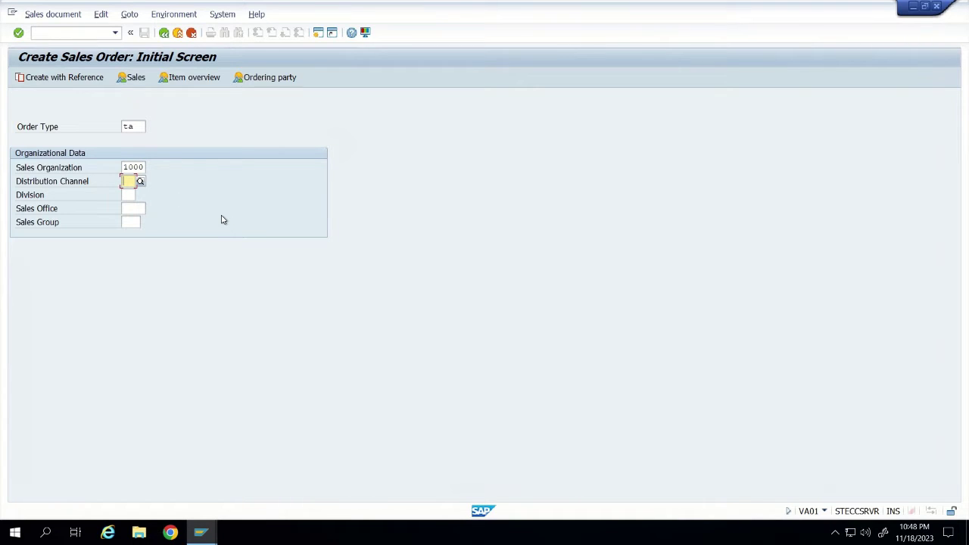
{"action": "type", "text": "10"}
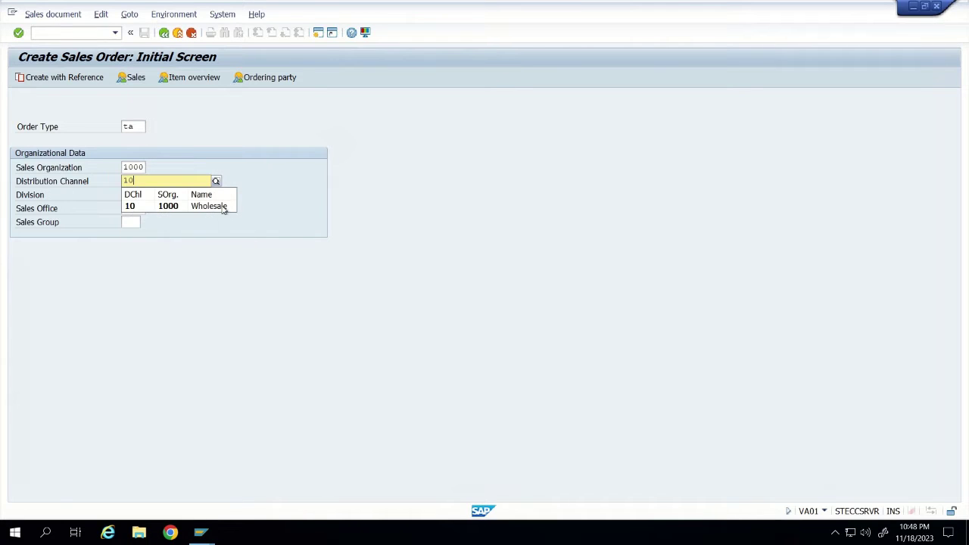
{"action": "left_click", "coordinate": [135, 205]}
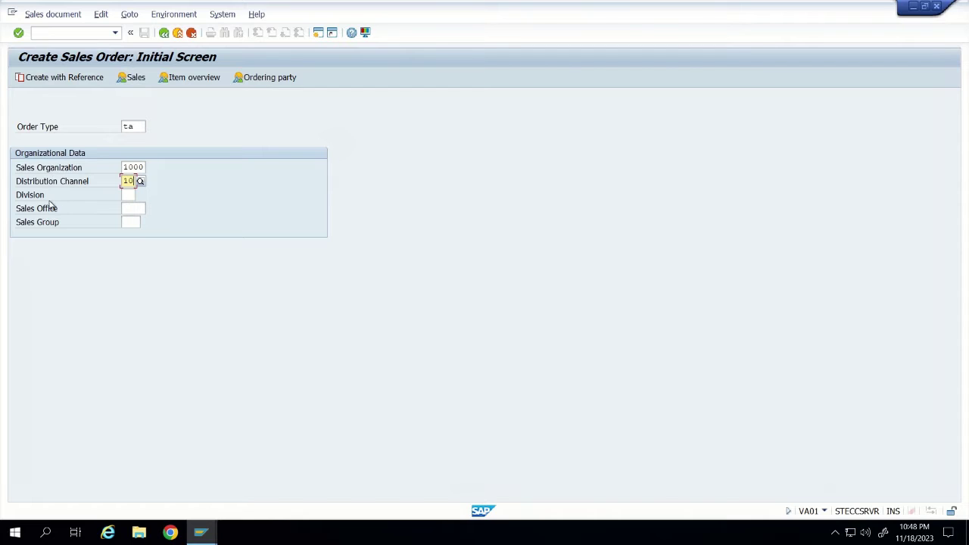
{"action": "left_click", "coordinate": [128, 195]}
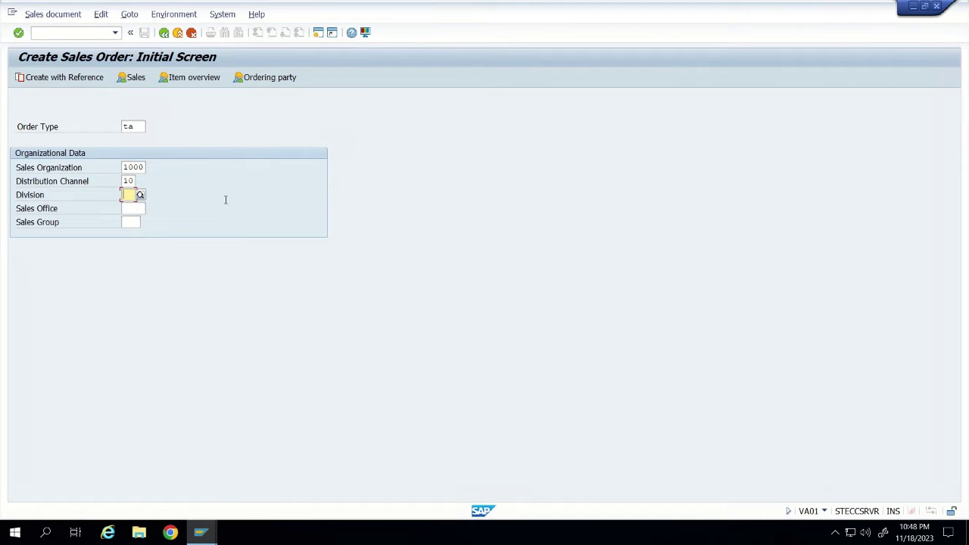
{"action": "type", "text": "00"}
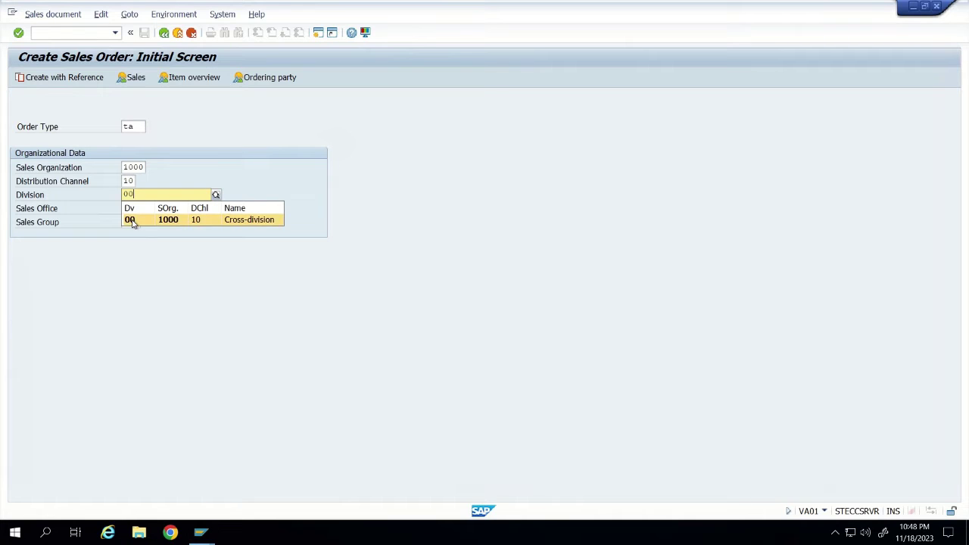
{"action": "left_click", "coordinate": [132, 220]}
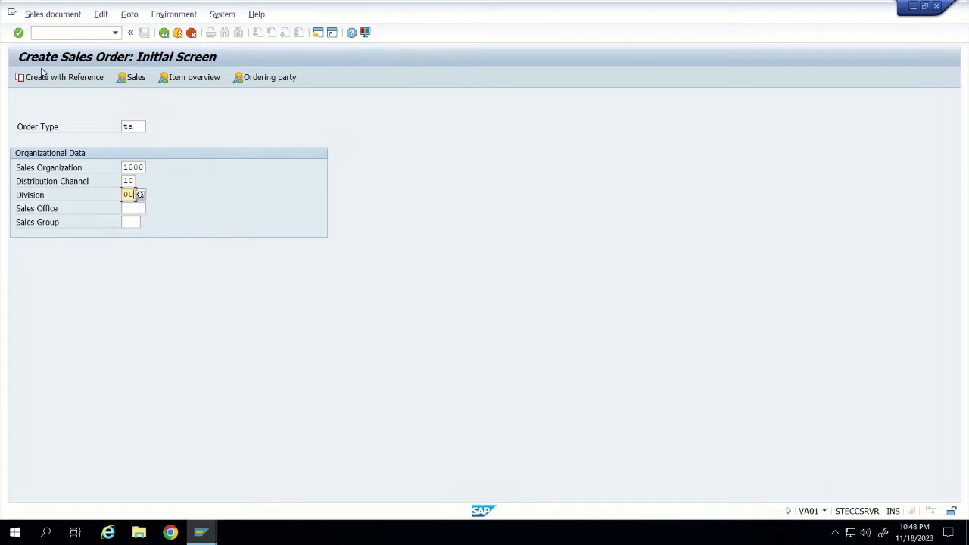
{"action": "left_click", "coordinate": [18, 33]}
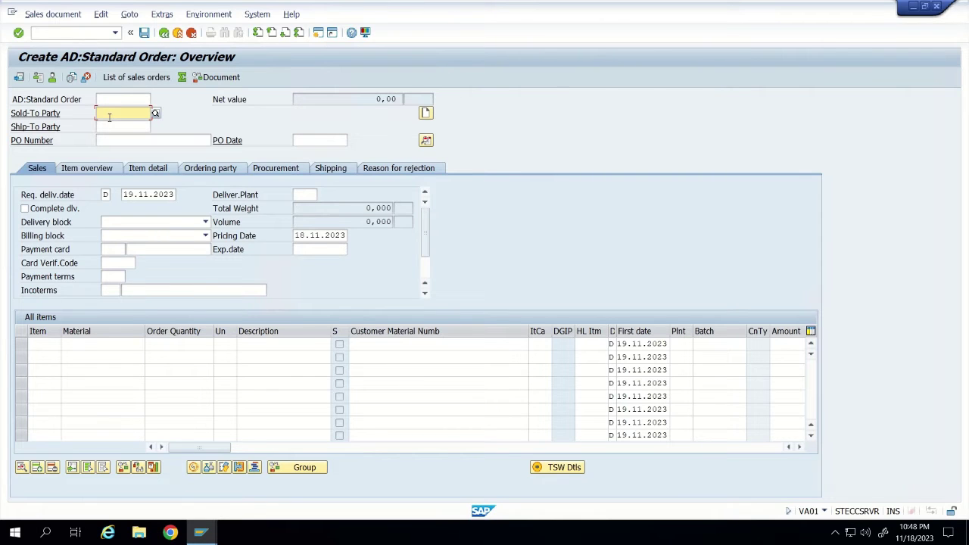
Enter the customer number of Hitech AG in Hamburg as the order's sold-to party
{"action": "type", "text": "11"}
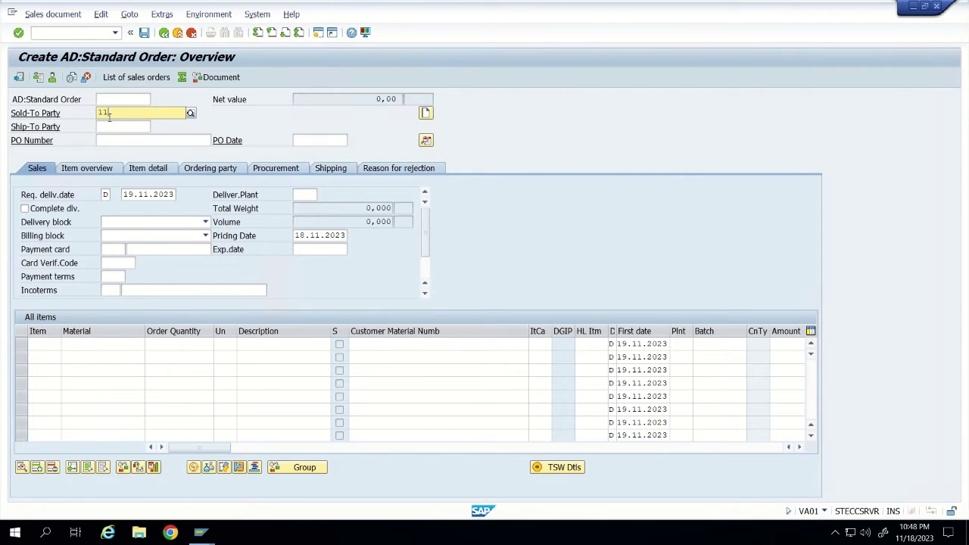
{"action": "type", "text": "71"}
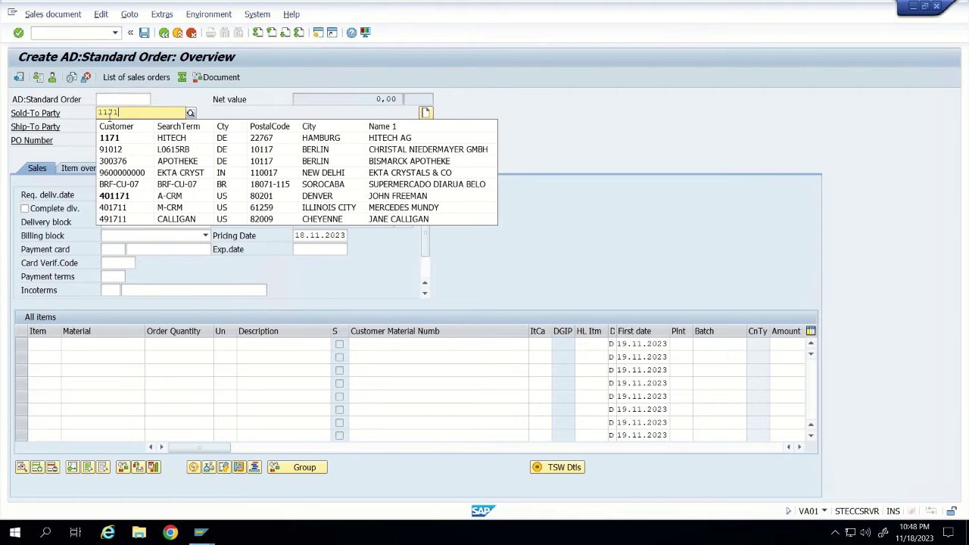
{"action": "left_click", "coordinate": [112, 141]}
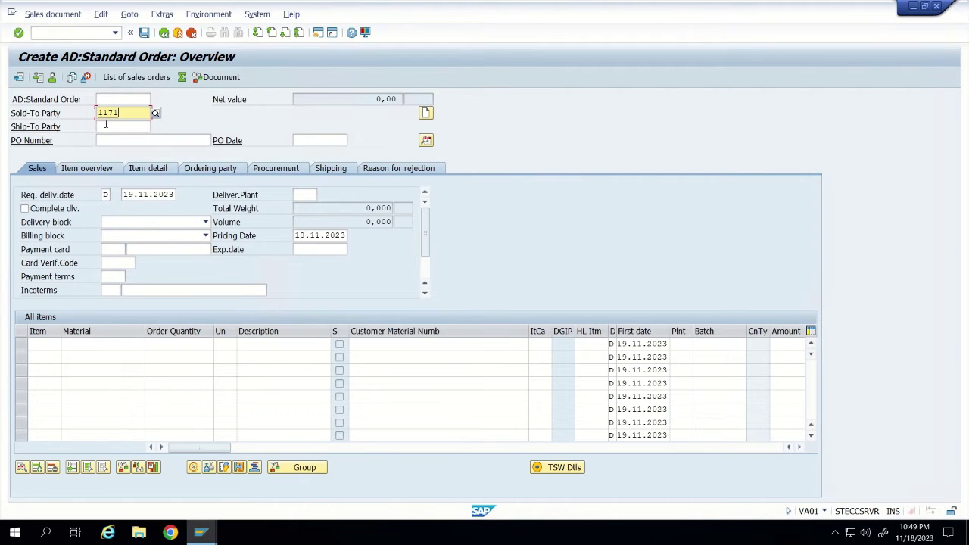
{"action": "left_click", "coordinate": [106, 126]}
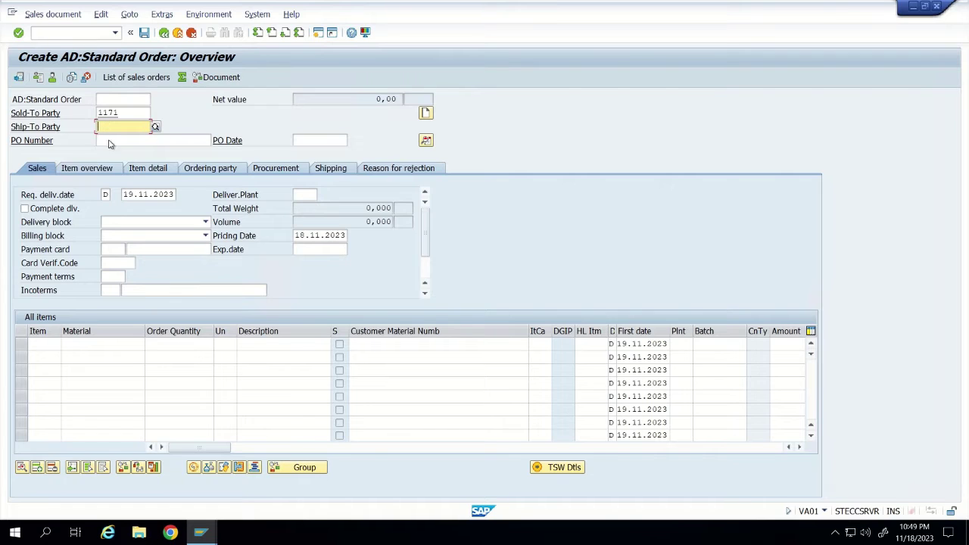
Fill in the purchase order number from the suggested entry and set the PO date to 16.11.2023
{"action": "left_click", "coordinate": [109, 140]}
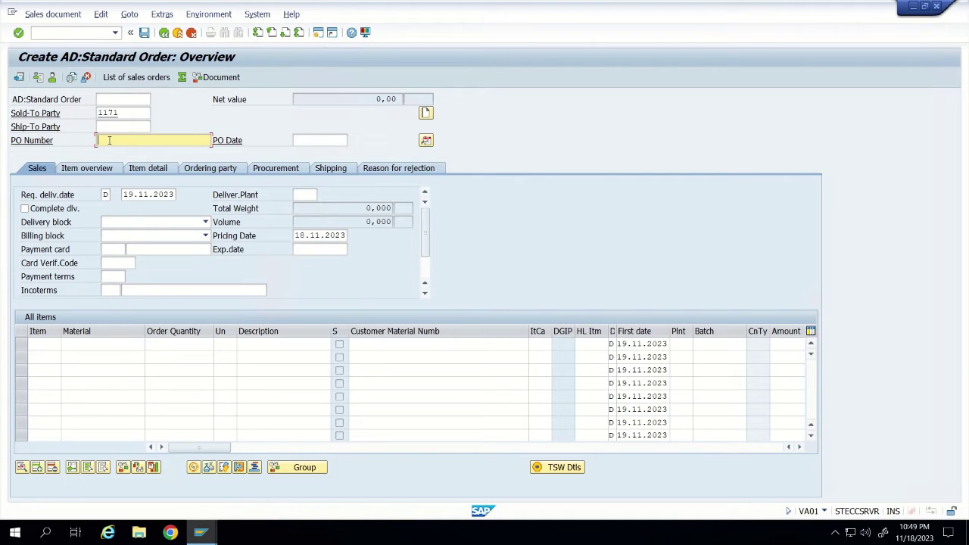
{"action": "type", "text": "ta"}
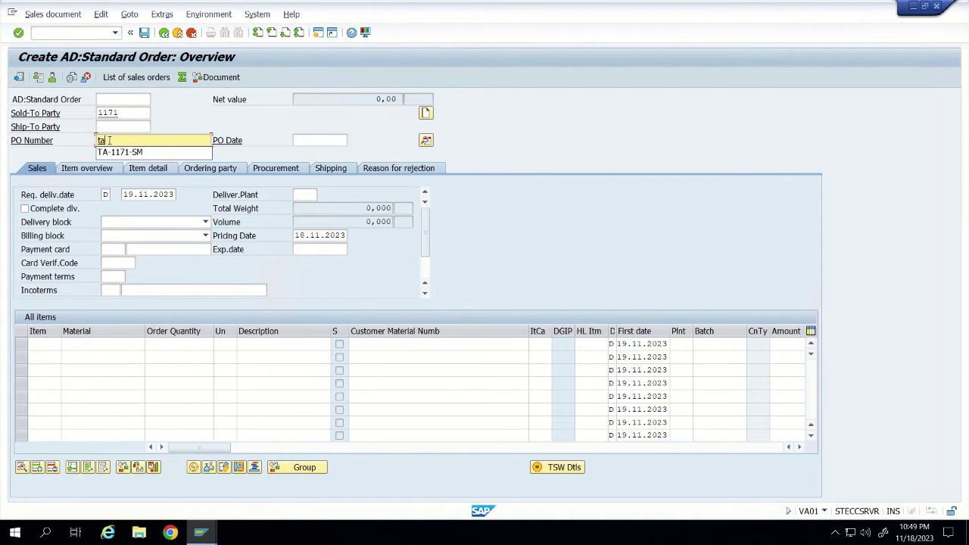
{"action": "left_click", "coordinate": [120, 152]}
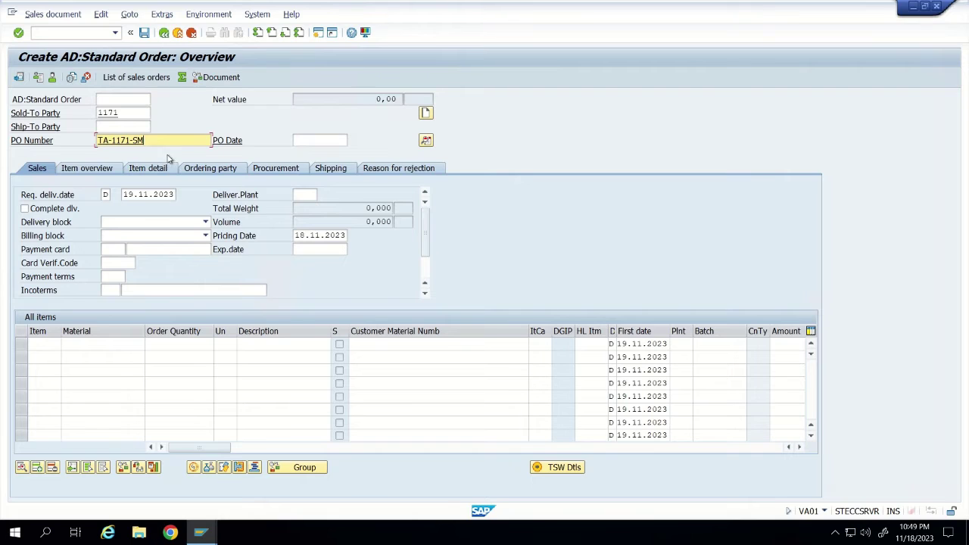
{"action": "left_click", "coordinate": [309, 140]}
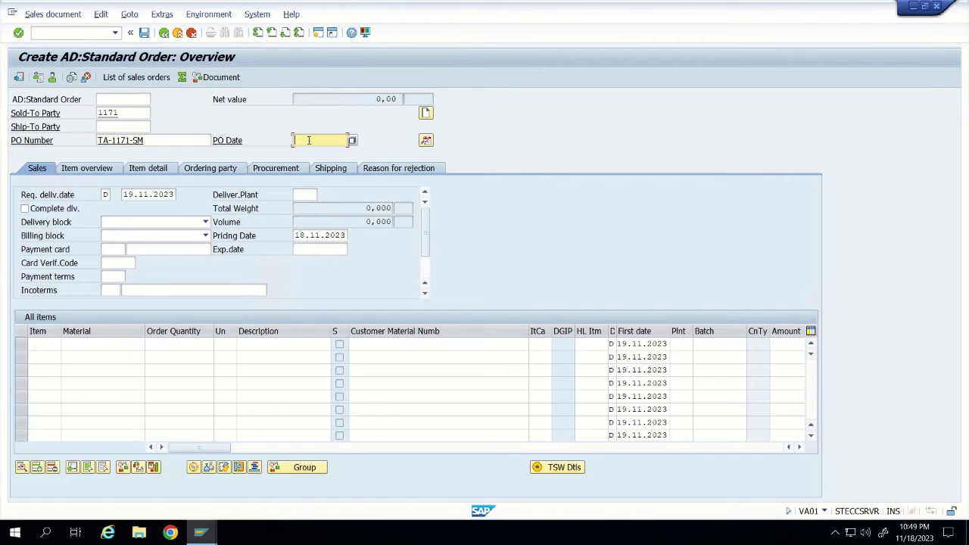
{"action": "left_click", "coordinate": [352, 141]}
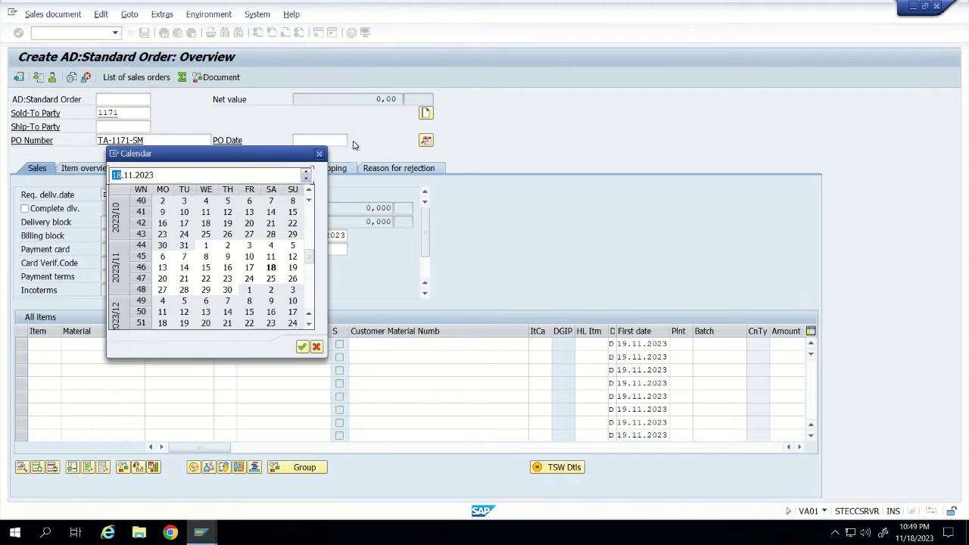
{"action": "double_click", "coordinate": [228, 268]}
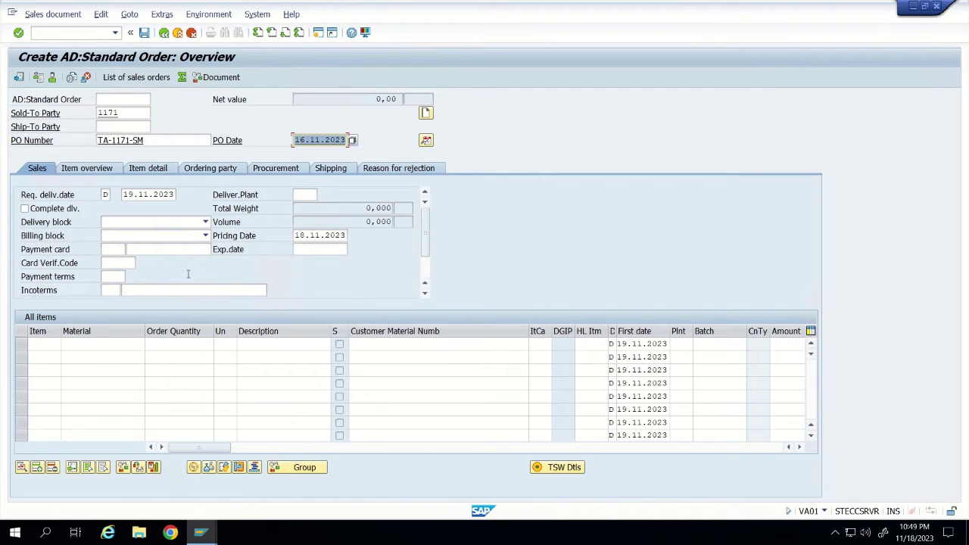
Add material R-1001 as the first order item with quantity 1 and confirm the entries
{"action": "left_click", "coordinate": [82, 346]}
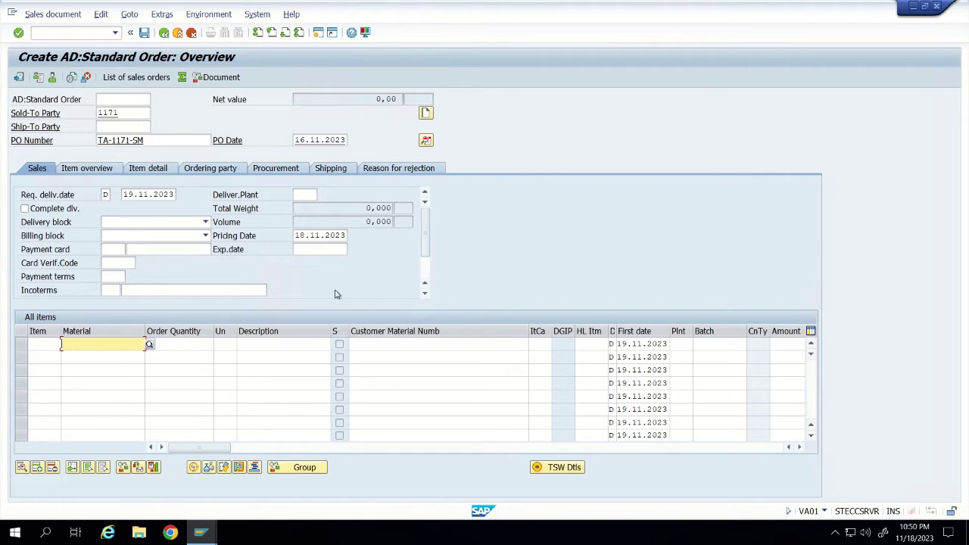
{"action": "type", "text": "r"}
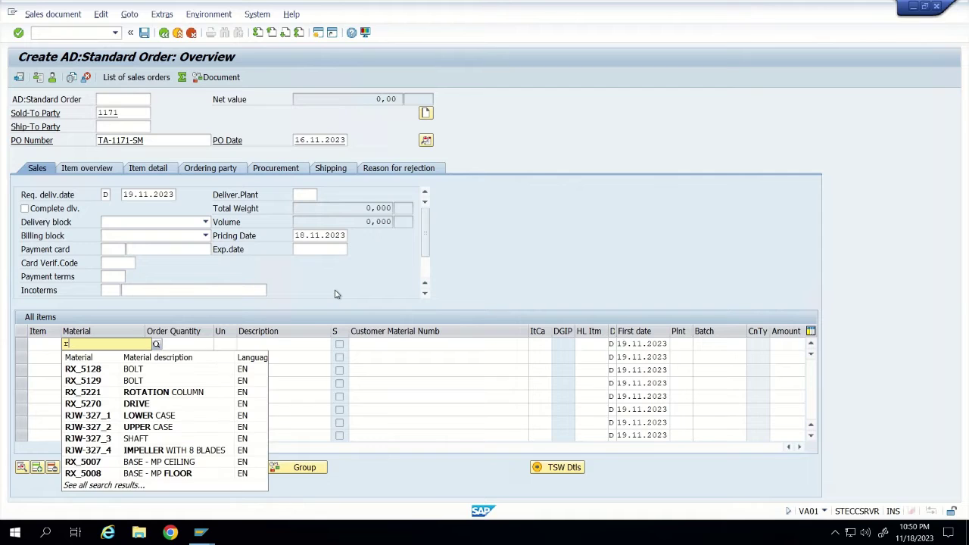
{"action": "type", "text": "-1001"}
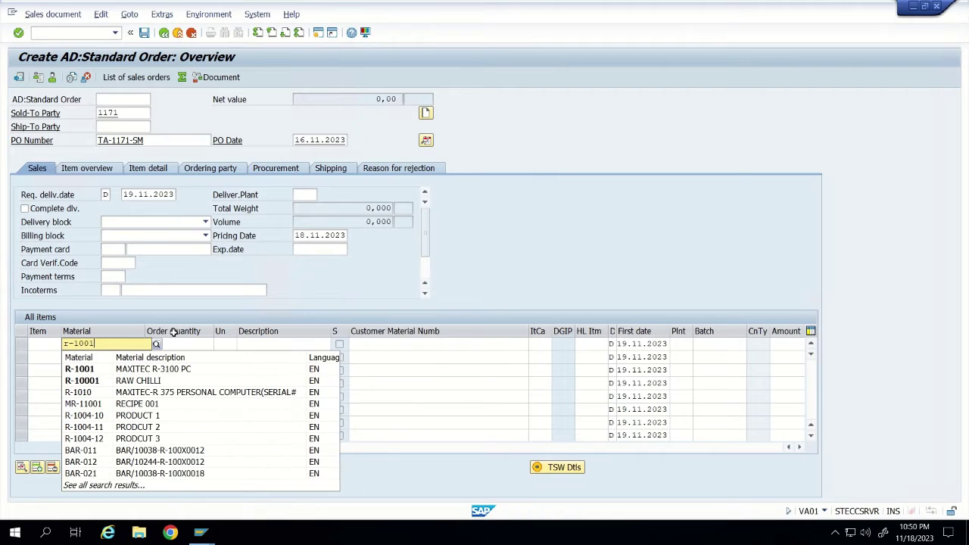
{"action": "left_click", "coordinate": [140, 370]}
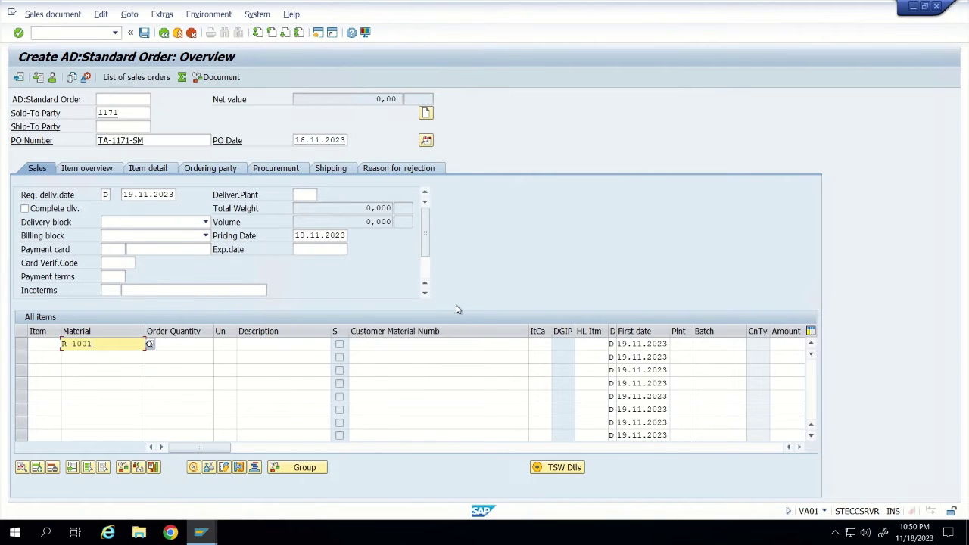
{"action": "left_click", "coordinate": [192, 348]}
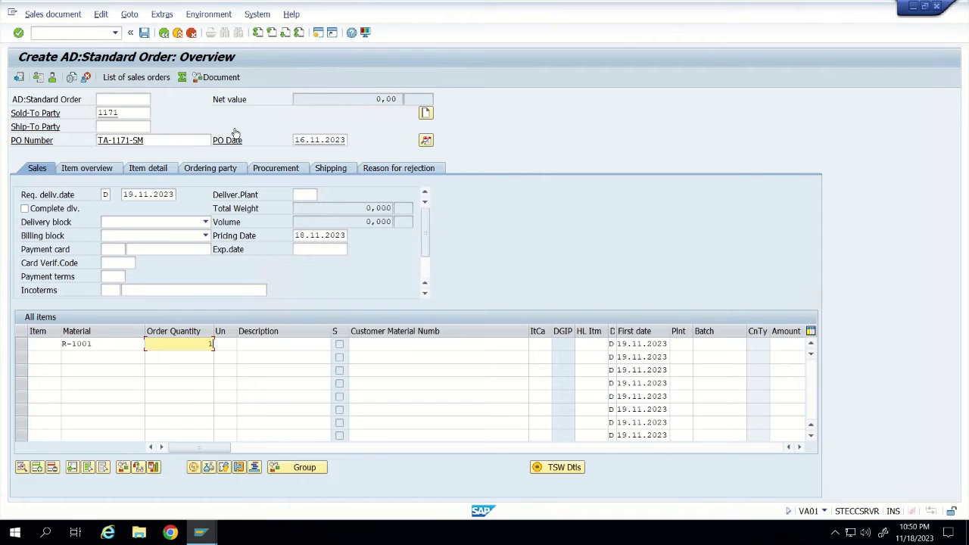
{"action": "left_click", "coordinate": [19, 33]}
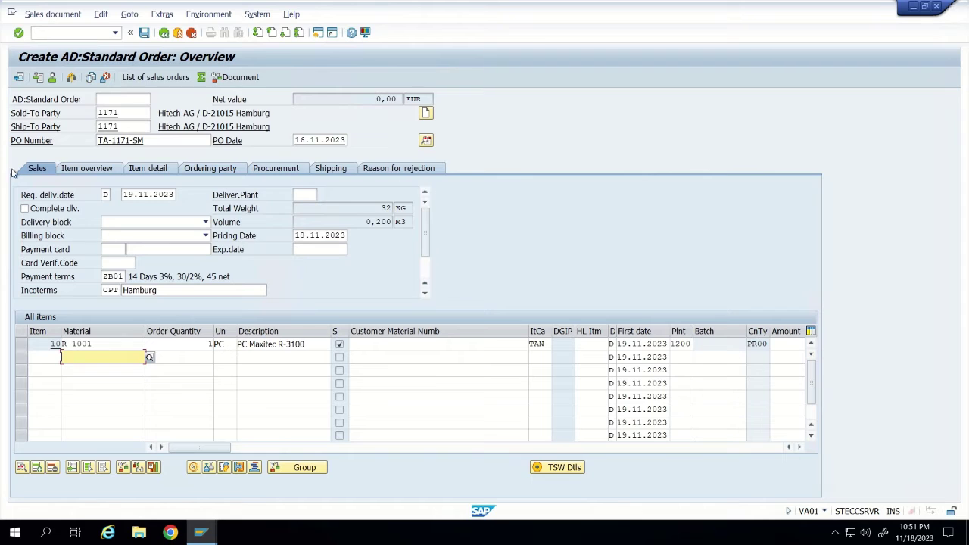
Examine the order's shipping overview, and the shipping details and schedule lines of the R-1001 item
{"action": "left_click", "coordinate": [330, 171]}
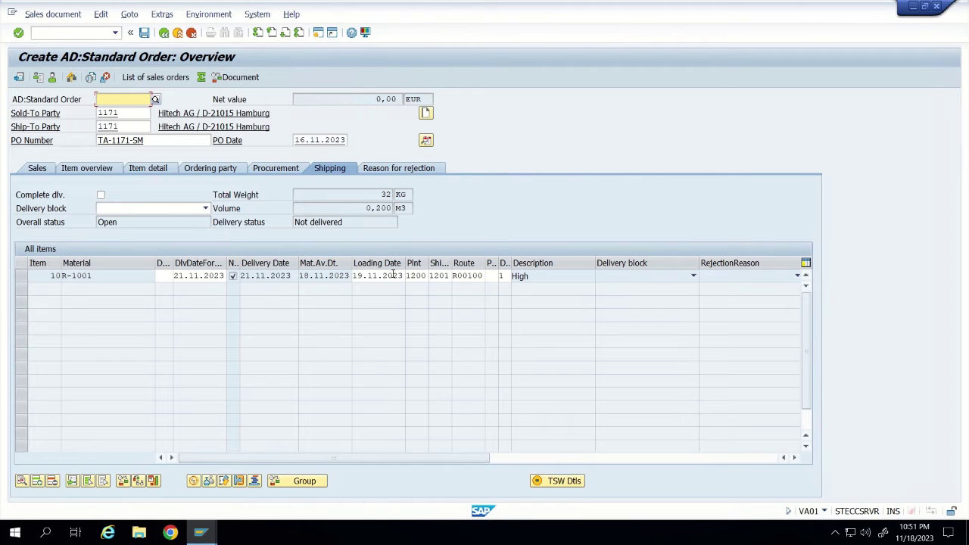
{"action": "left_click", "coordinate": [39, 173]}
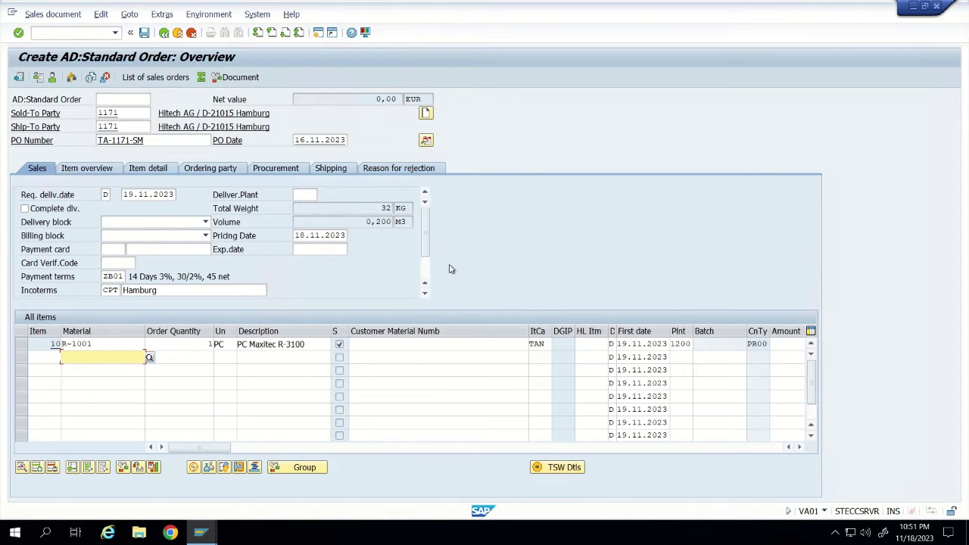
{"action": "left_click", "coordinate": [21, 344]}
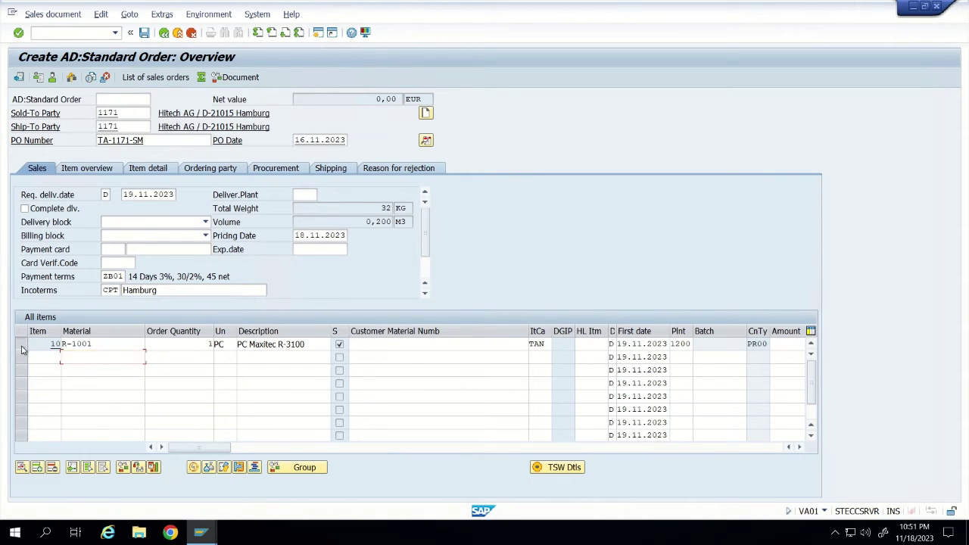
{"action": "left_click", "coordinate": [21, 467]}
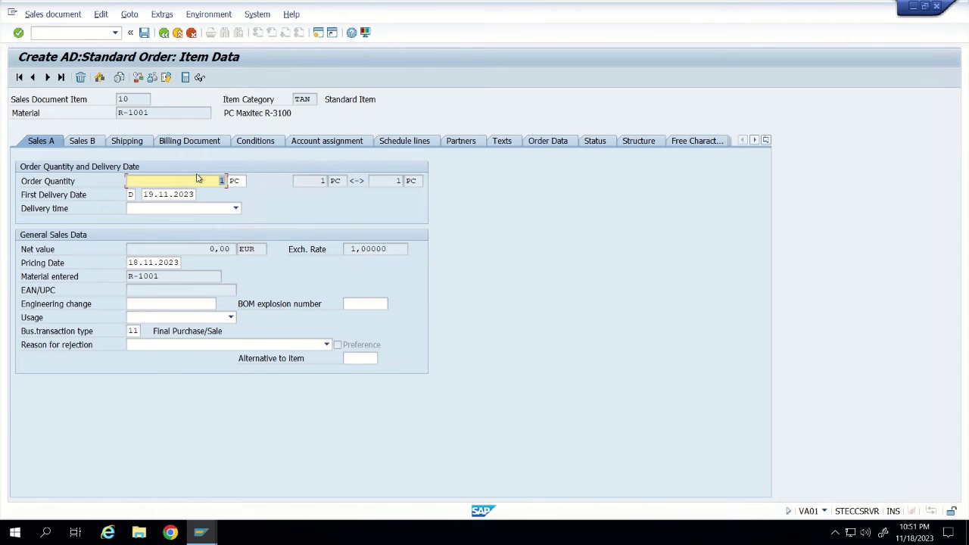
{"action": "left_click", "coordinate": [127, 146]}
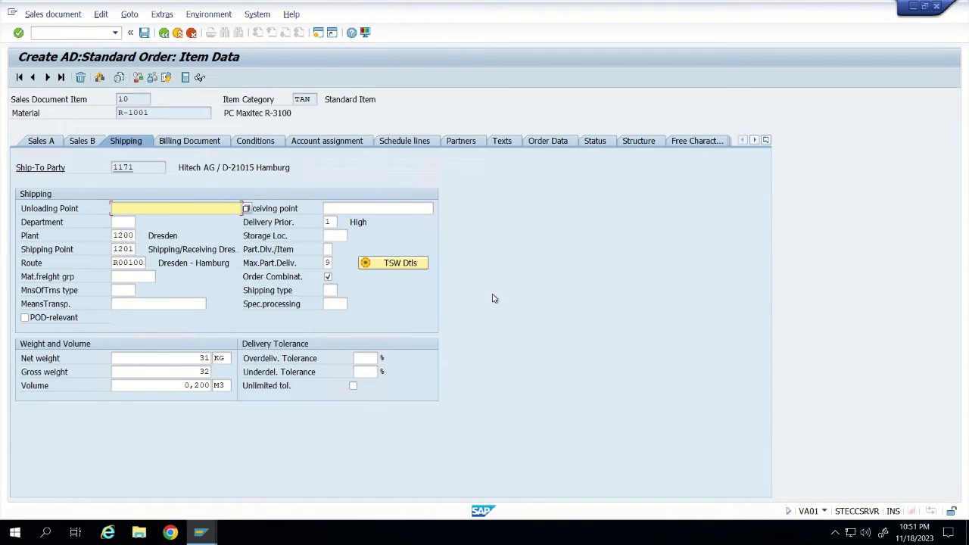
{"action": "left_click", "coordinate": [402, 143]}
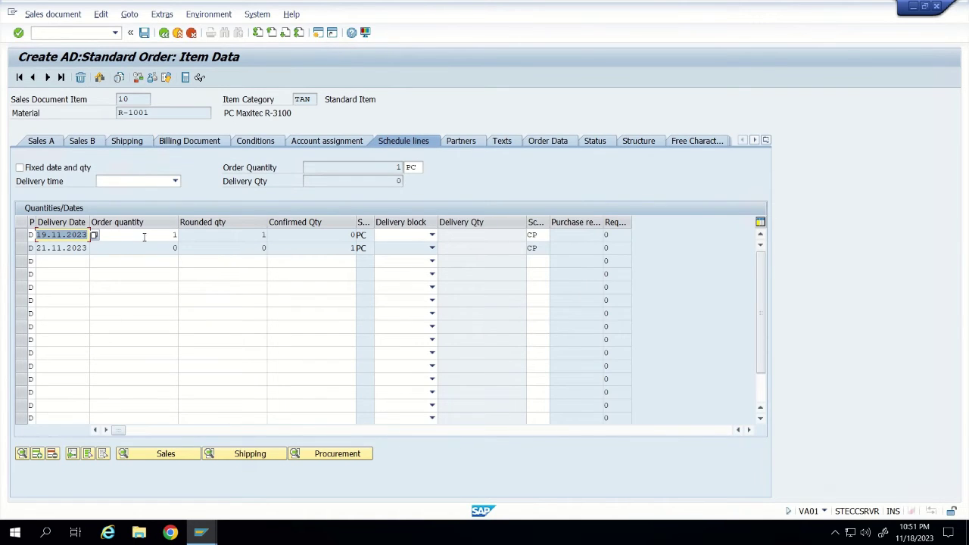
{"action": "left_click", "coordinate": [173, 235]}
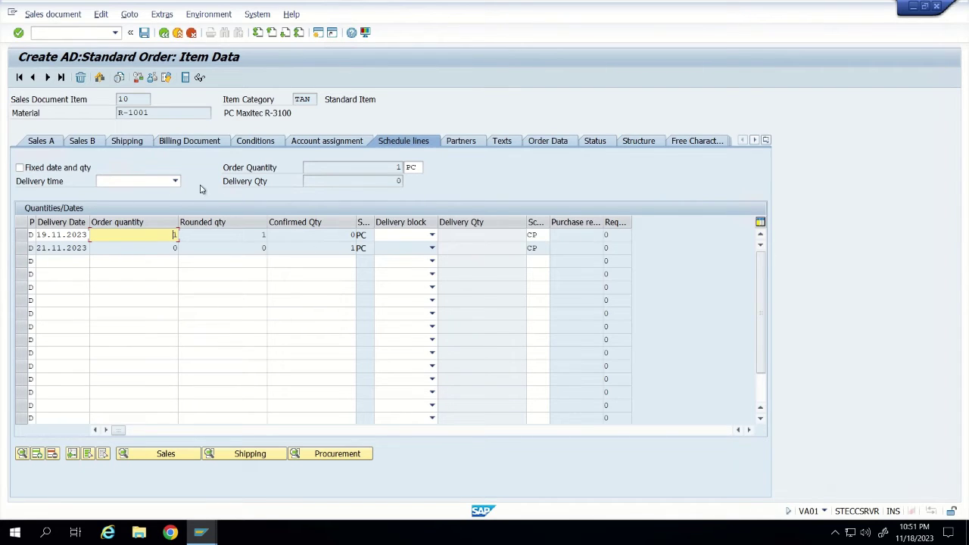
{"action": "left_click", "coordinate": [125, 142]}
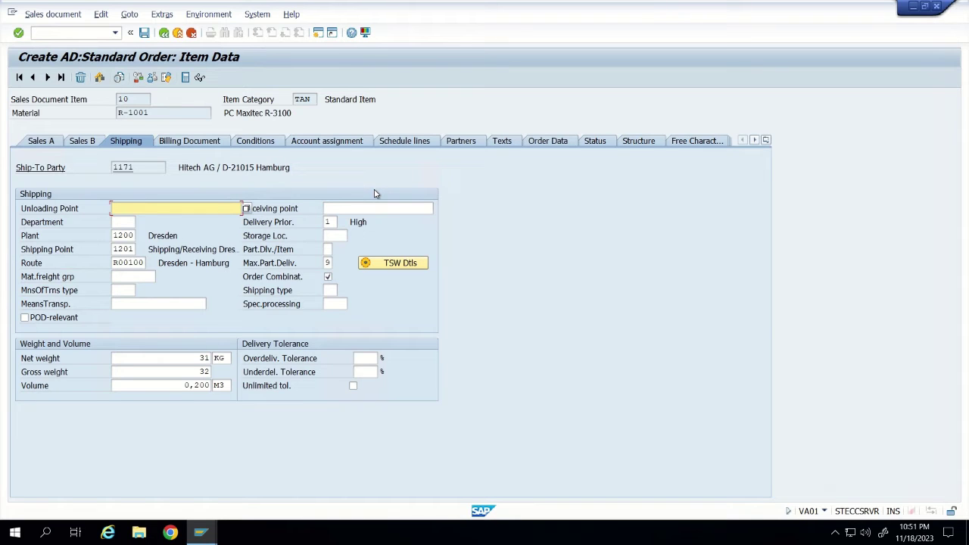
Add pricing condition PR00 with an amount of 500 to the R-1001 item's conditions
{"action": "left_click", "coordinate": [256, 143]}
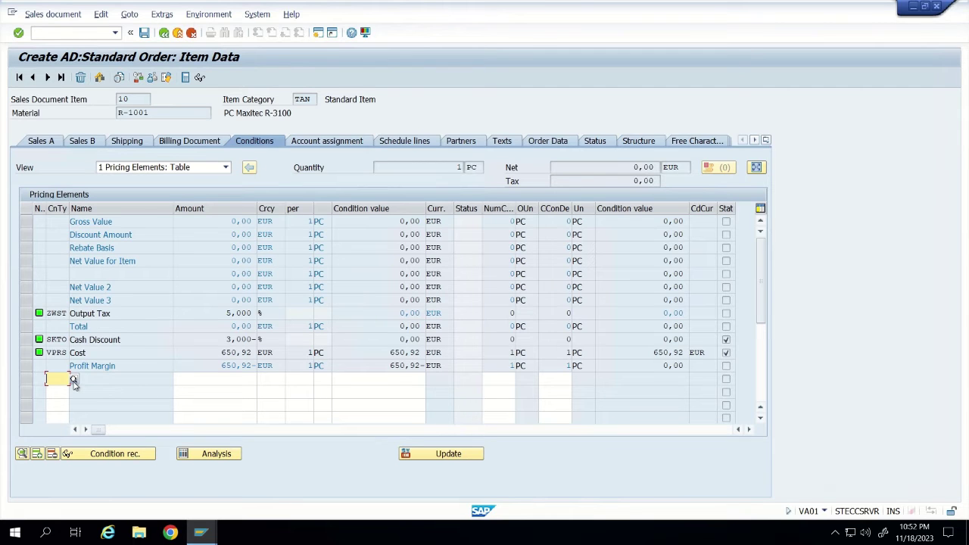
{"action": "type", "text": "pr"}
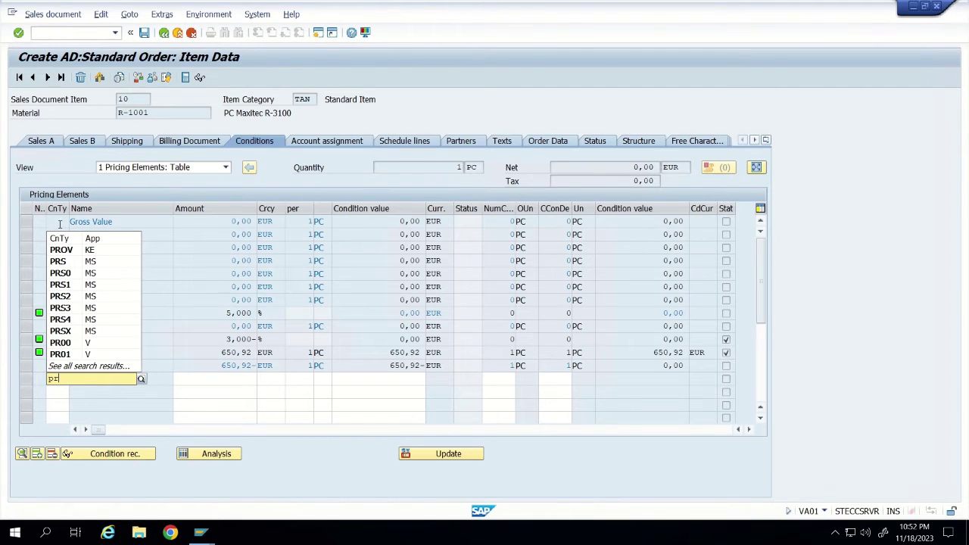
{"action": "type", "text": "00"}
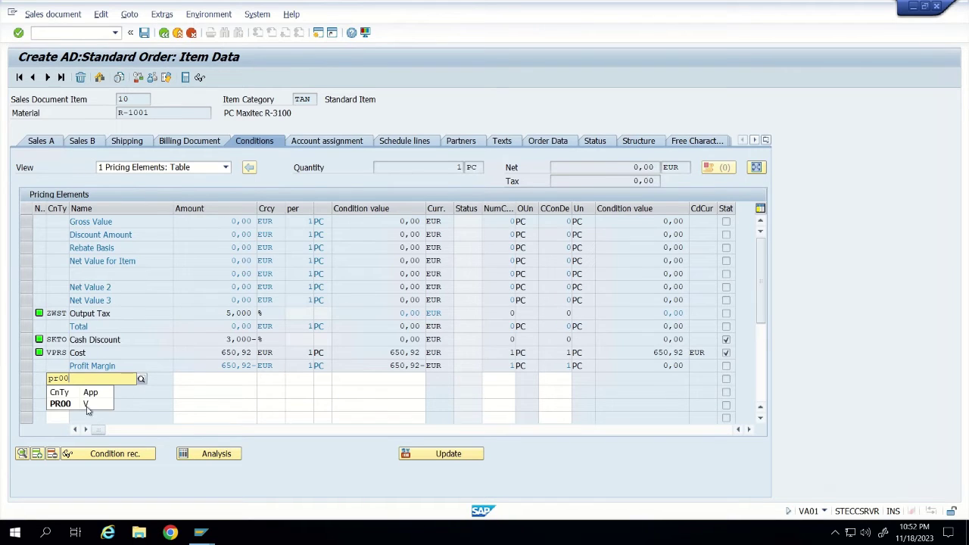
{"action": "left_click", "coordinate": [85, 404]}
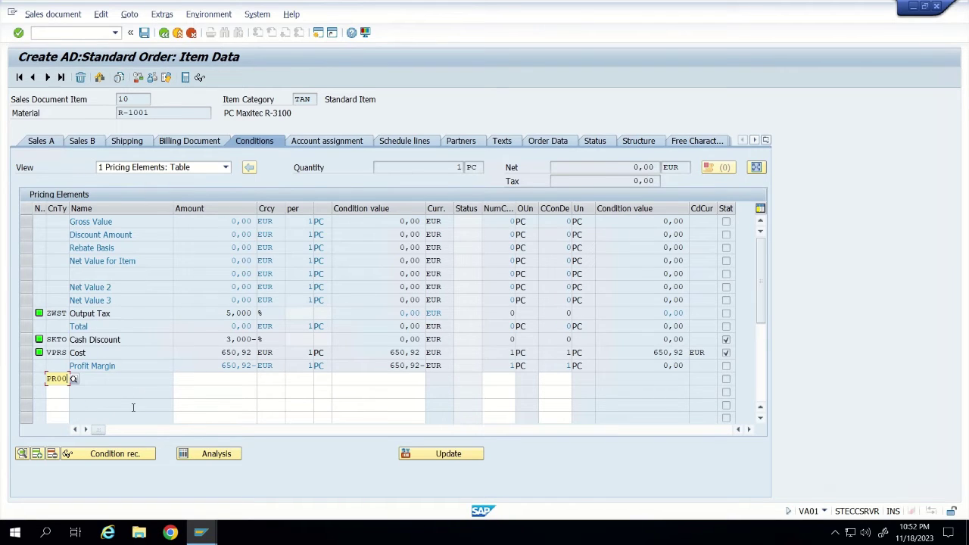
{"action": "left_click", "coordinate": [202, 380]}
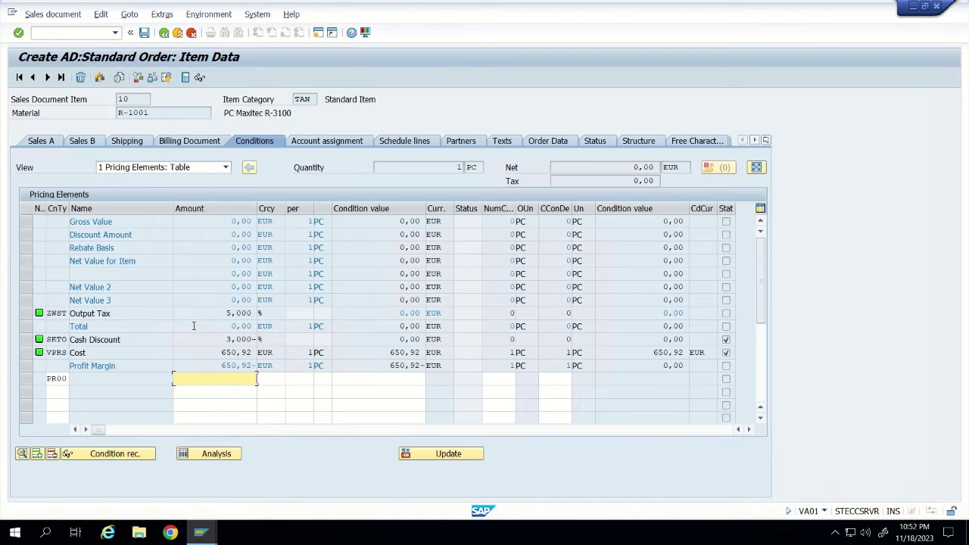
{"action": "type", "text": "150"}
{"action": "key", "text": "BackSpace"}
{"action": "key", "text": "BackSpace"}
{"action": "key", "text": "BackSpace"}
{"action": "type", "text": "500"}
{"action": "key", "text": "Return"}
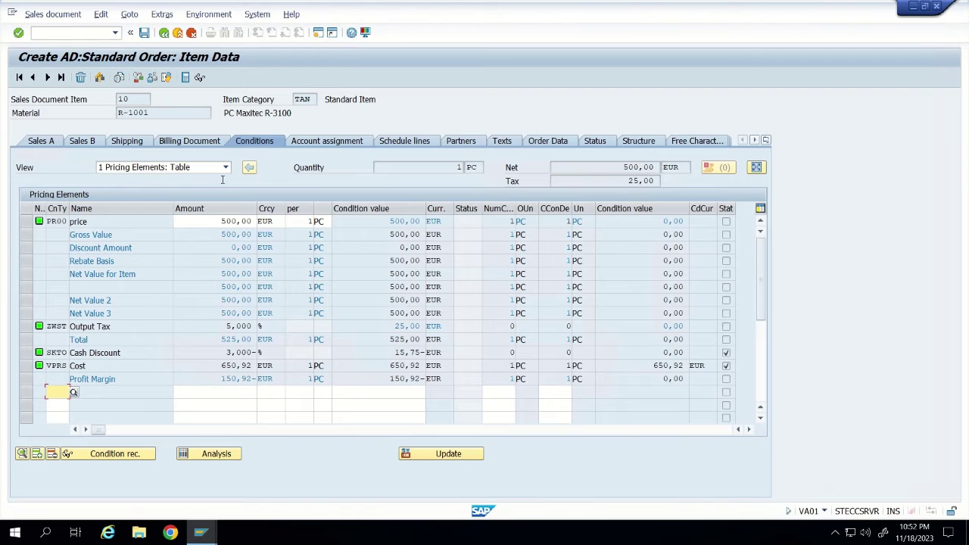
Save the sales order from its overview and highlight the order number in the save message's details
{"action": "left_click", "coordinate": [164, 33]}
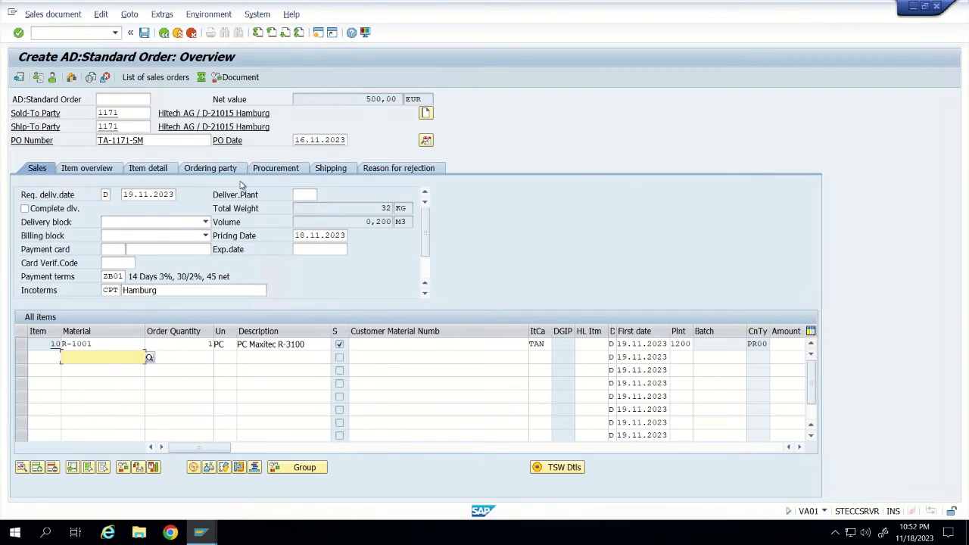
{"action": "left_click", "coordinate": [144, 33]}
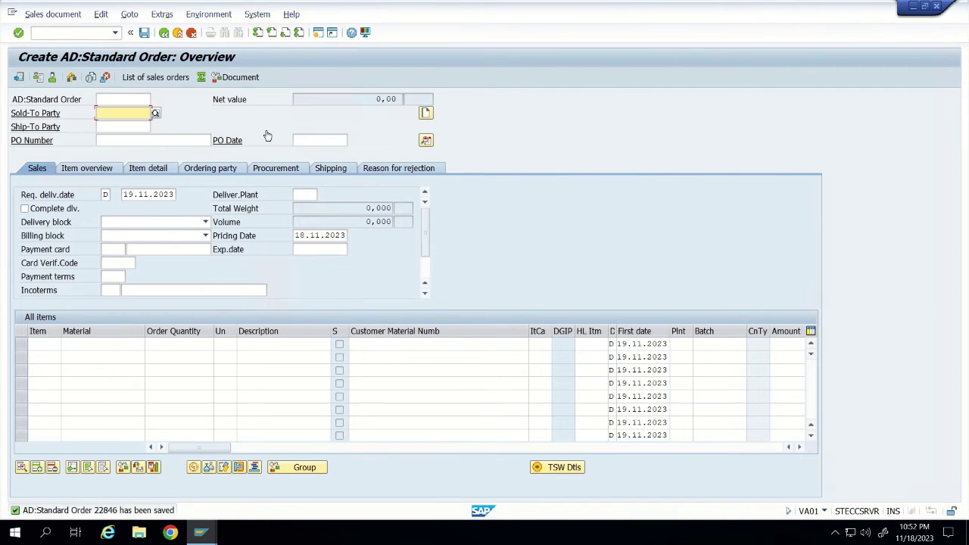
{"action": "double_click", "coordinate": [113, 512]}
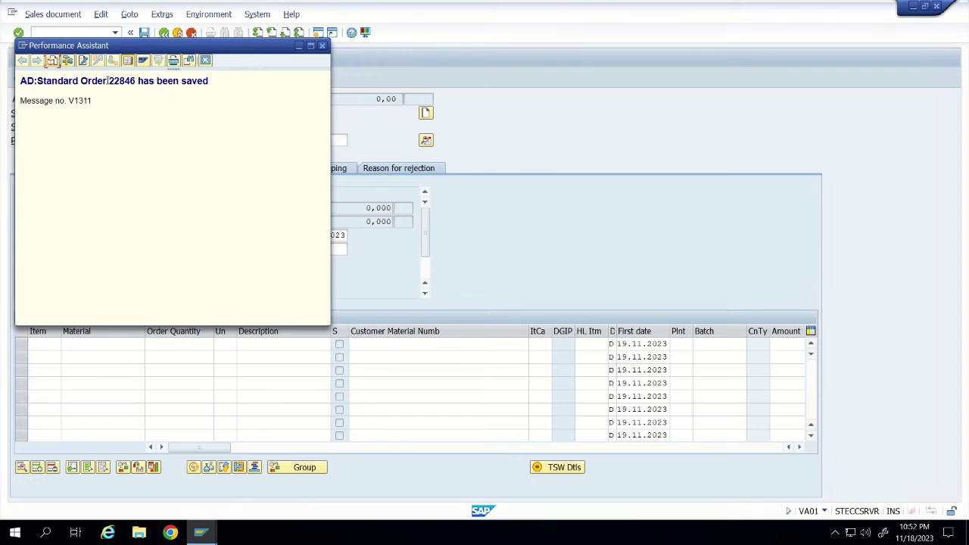
{"action": "left_click_drag", "start_coordinate": [110, 81], "coordinate": [136, 83]}
{"action": "left_click", "coordinate": [205, 61]}
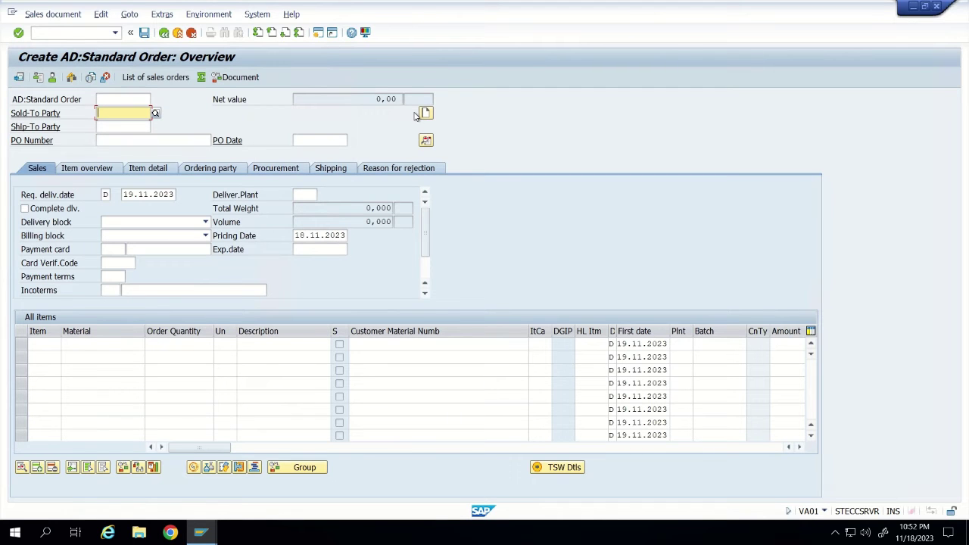
Open the saved sales order in display mode to check its overview
{"action": "left_click", "coordinate": [47, 15]}
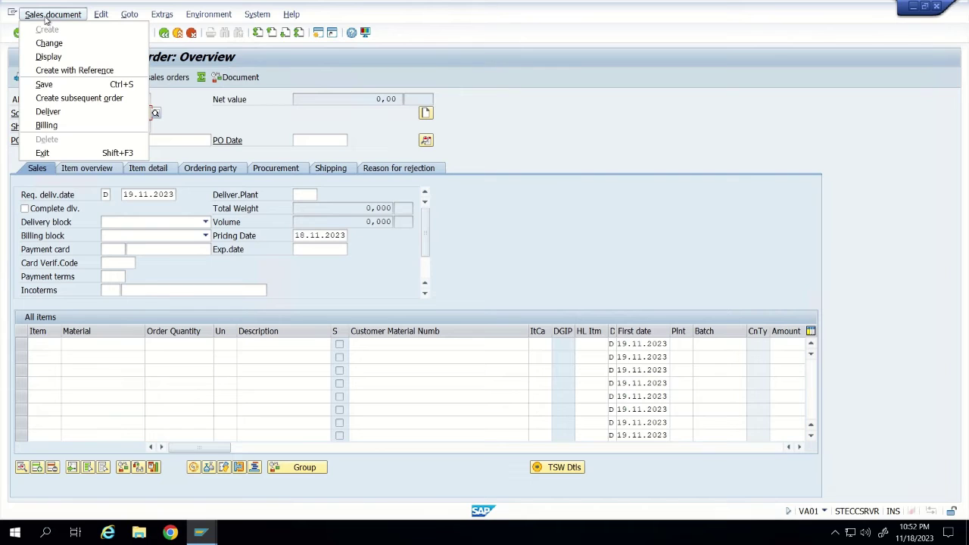
{"action": "left_click", "coordinate": [48, 58]}
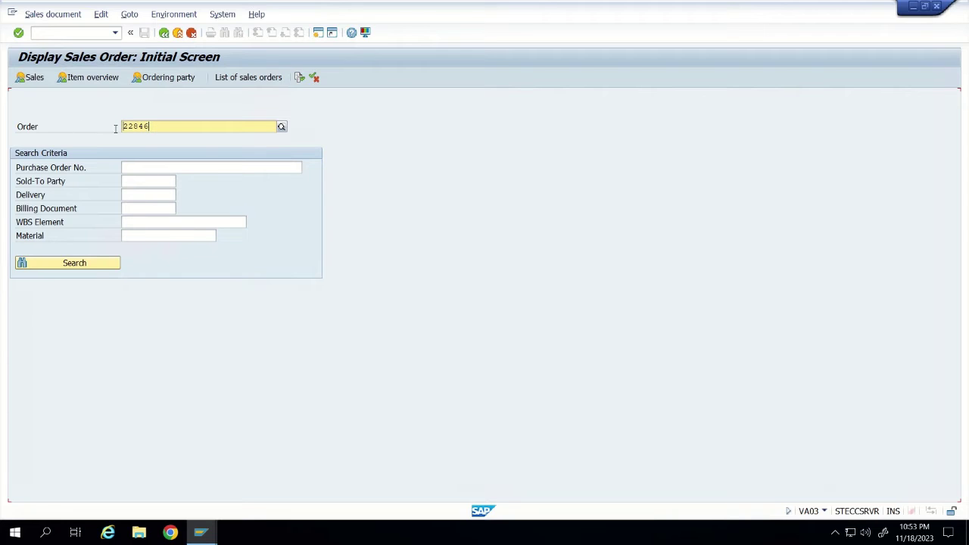
{"action": "left_click", "coordinate": [282, 127]}
{"action": "left_click", "coordinate": [17, 33]}
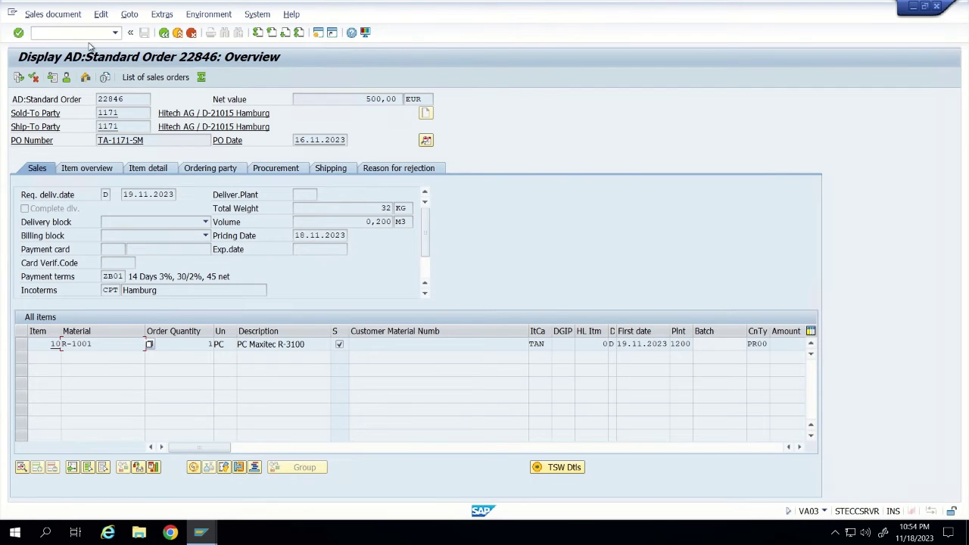
Start an outbound delivery for the sales order with transaction VL01N, using shipping point 1201
{"action": "left_click", "coordinate": [164, 33]}
{"action": "left_click", "coordinate": [163, 33]}
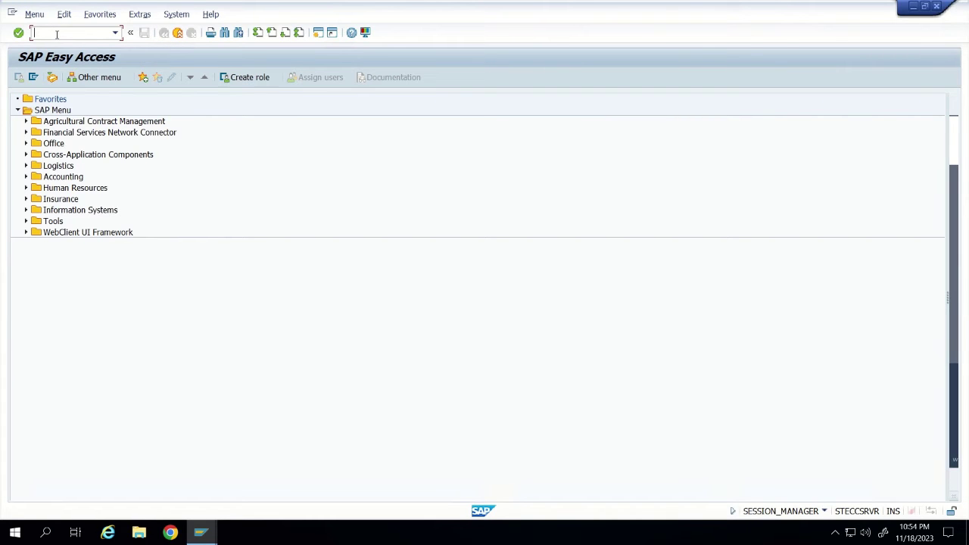
{"action": "type", "text": "vl01n"}
{"action": "key", "text": "Return"}
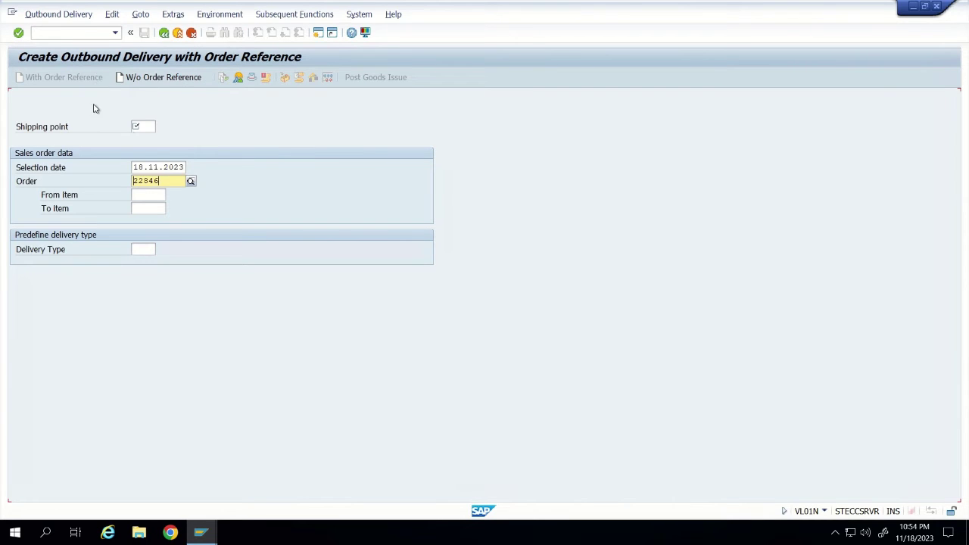
{"action": "left_click", "coordinate": [146, 126]}
{"action": "left_click", "coordinate": [140, 138]}
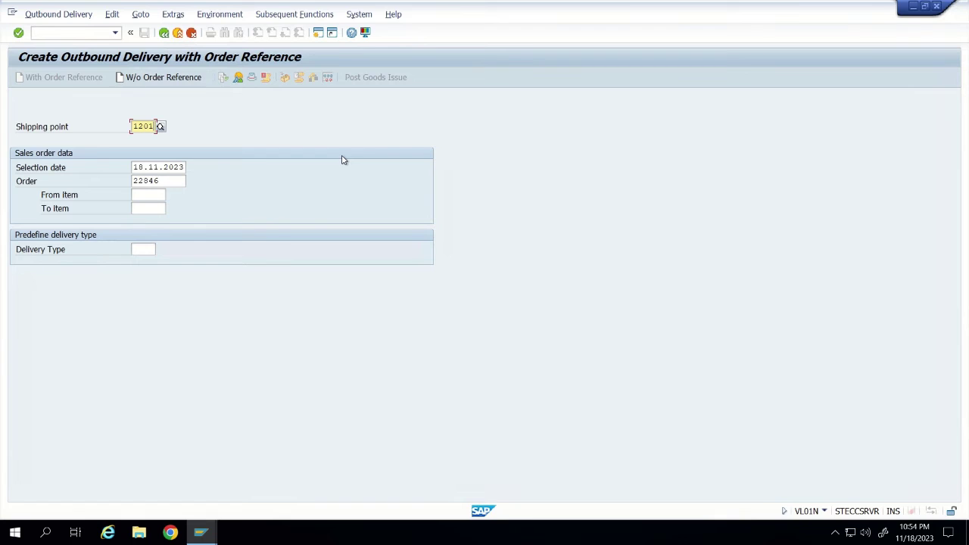
{"action": "left_click", "coordinate": [143, 167]}
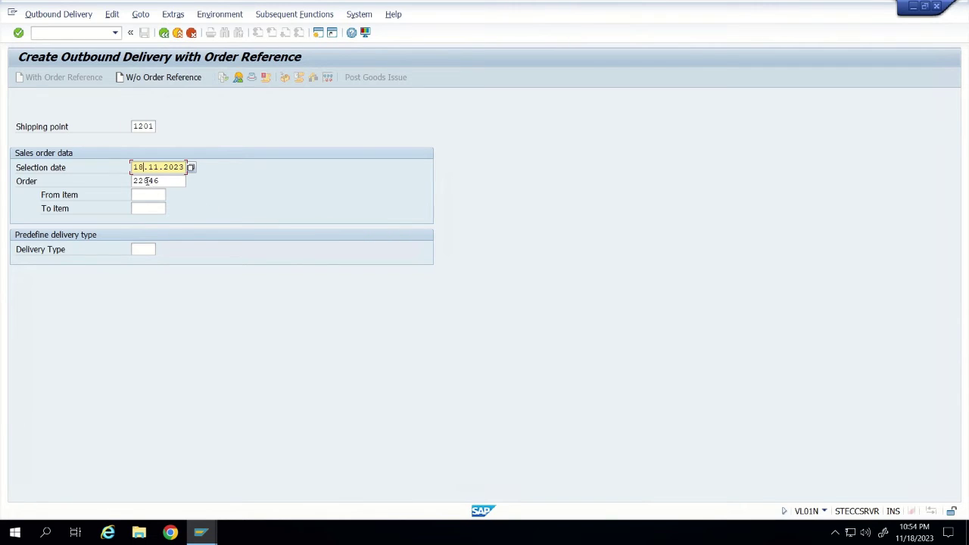
{"action": "left_click", "coordinate": [18, 32]}
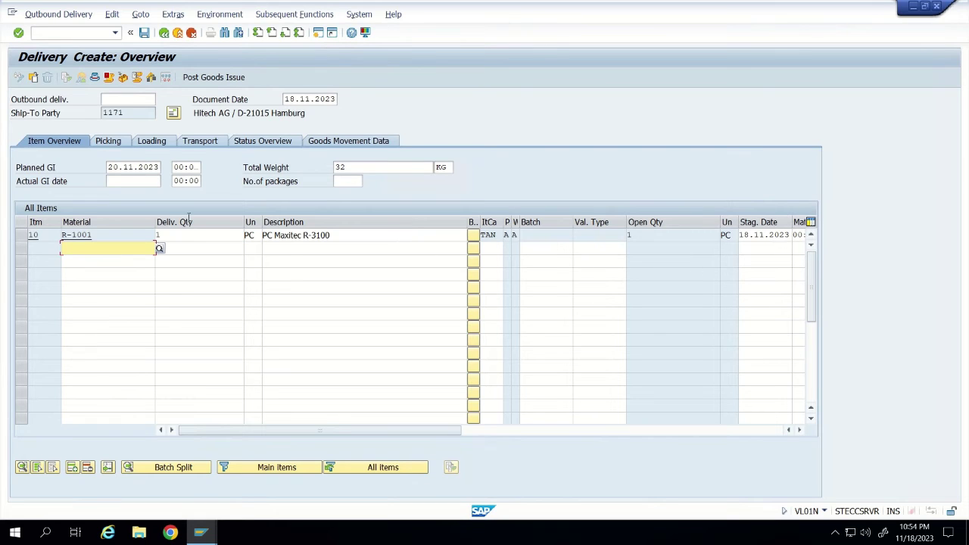
Assign the existing serial number 10044 to the R-1001 delivery item from the material's serial number list
{"action": "left_click", "coordinate": [277, 237]}
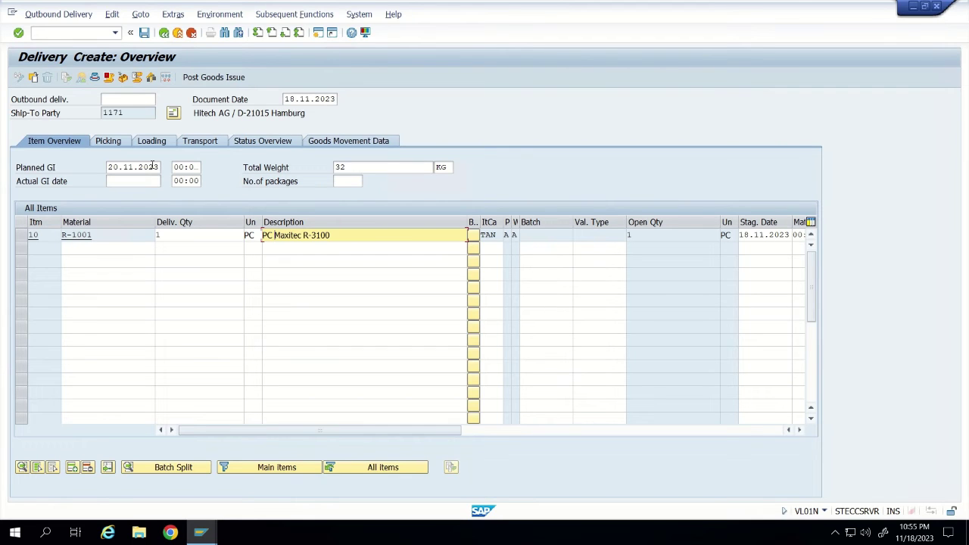
{"action": "left_click", "coordinate": [22, 236]}
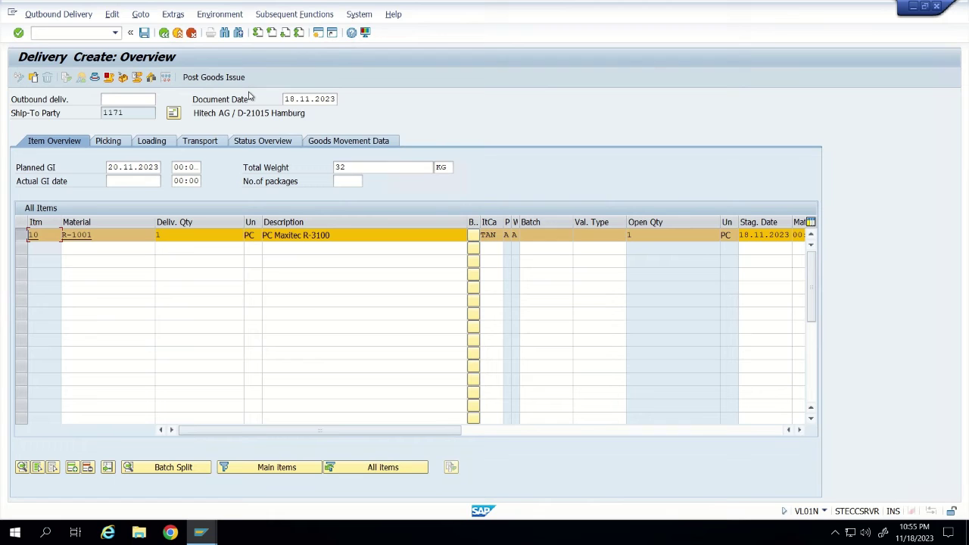
{"action": "left_click", "coordinate": [179, 15]}
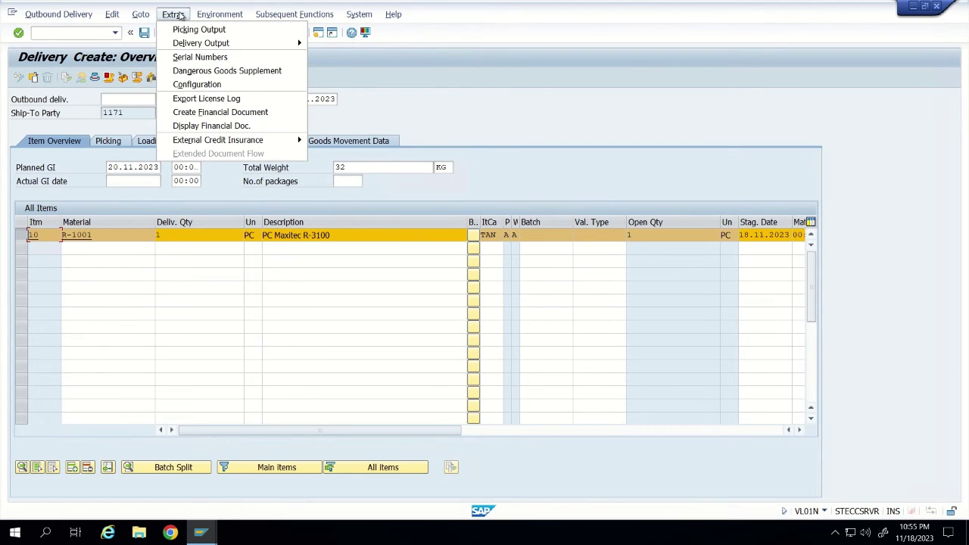
{"action": "left_click", "coordinate": [198, 56]}
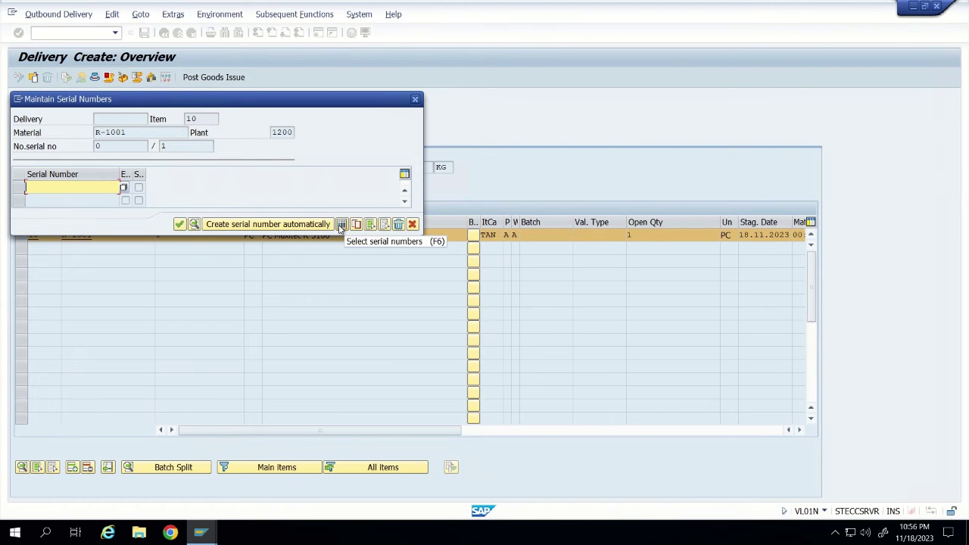
{"action": "left_click", "coordinate": [342, 225]}
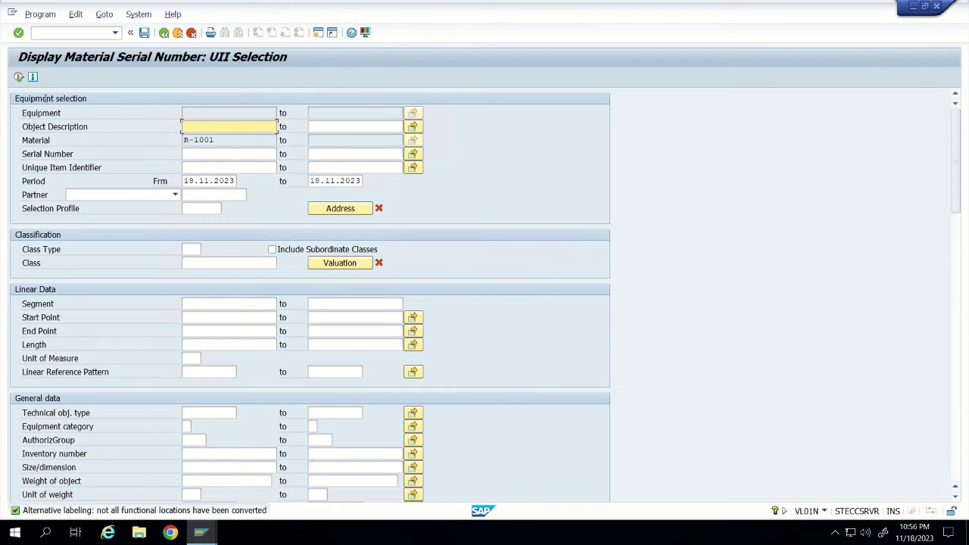
{"action": "left_click", "coordinate": [18, 78]}
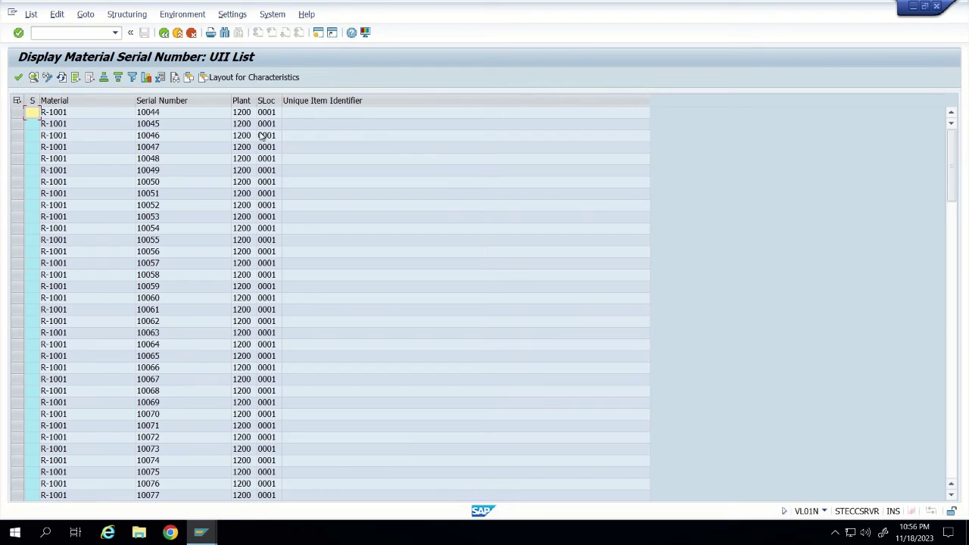
{"action": "left_click", "coordinate": [21, 113]}
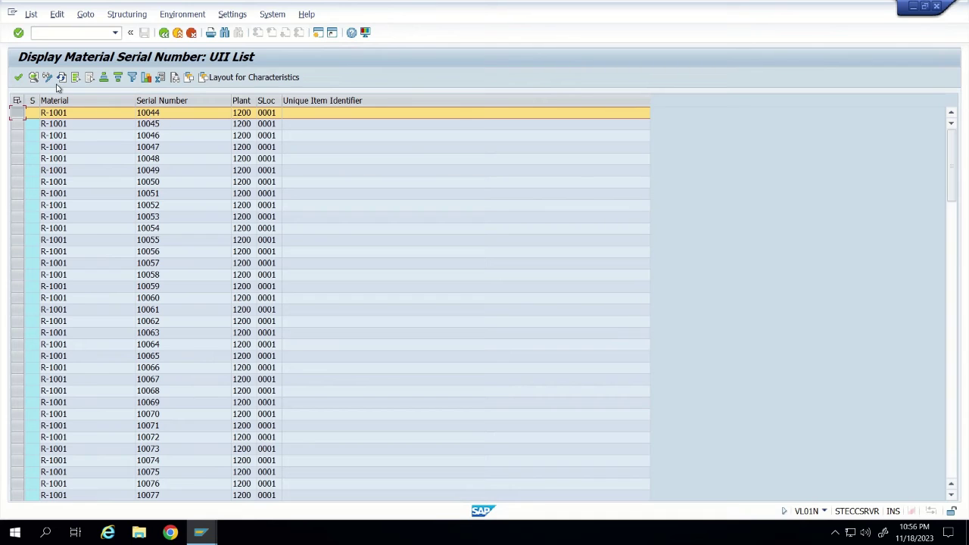
{"action": "left_click", "coordinate": [18, 78]}
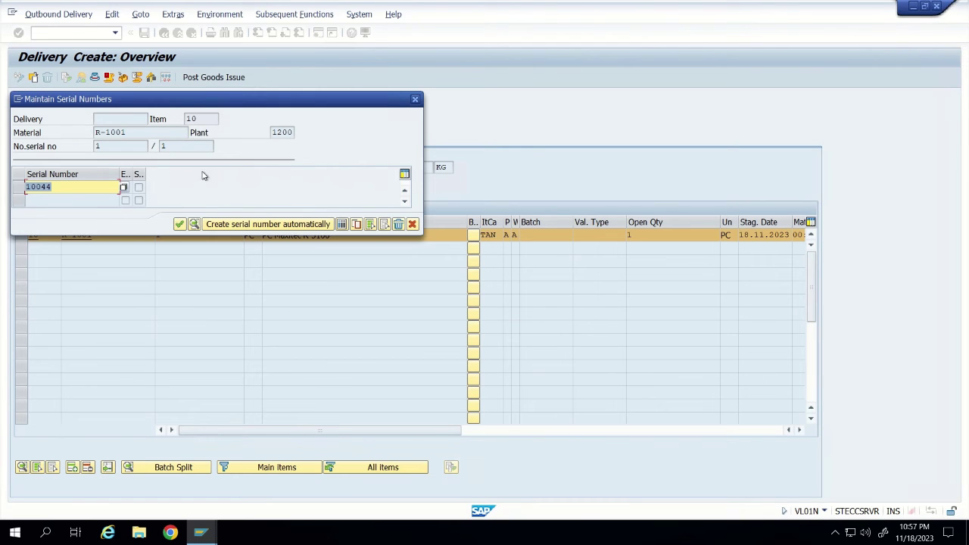
{"action": "left_click", "coordinate": [180, 224]}
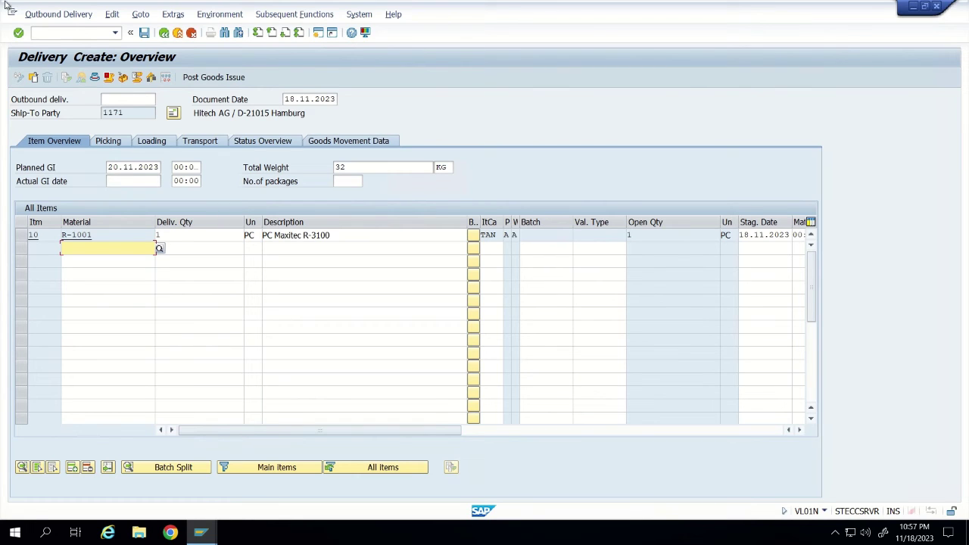
Save the outbound delivery and reopen it in change mode
{"action": "left_click", "coordinate": [144, 33]}
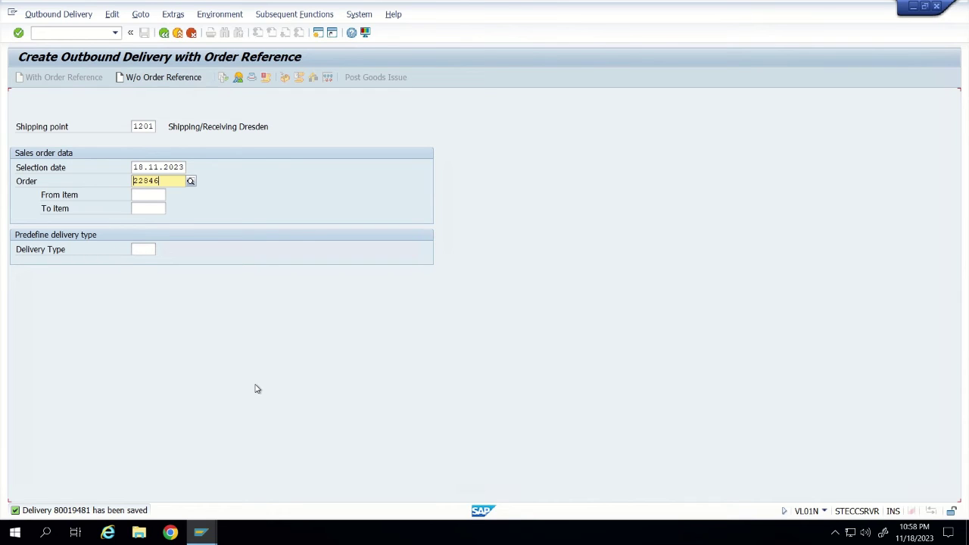
{"action": "key", "text": "ctrl+a"}
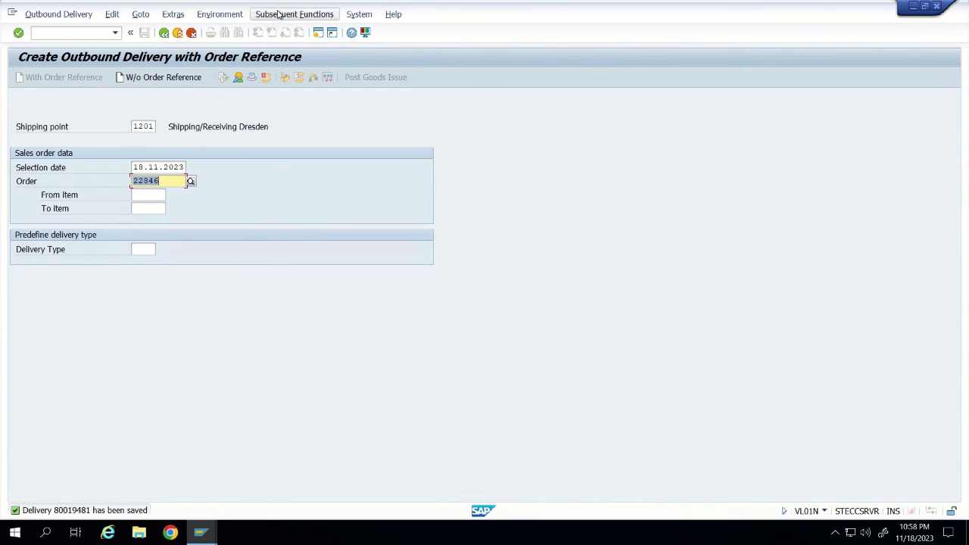
{"action": "left_click", "coordinate": [279, 15]}
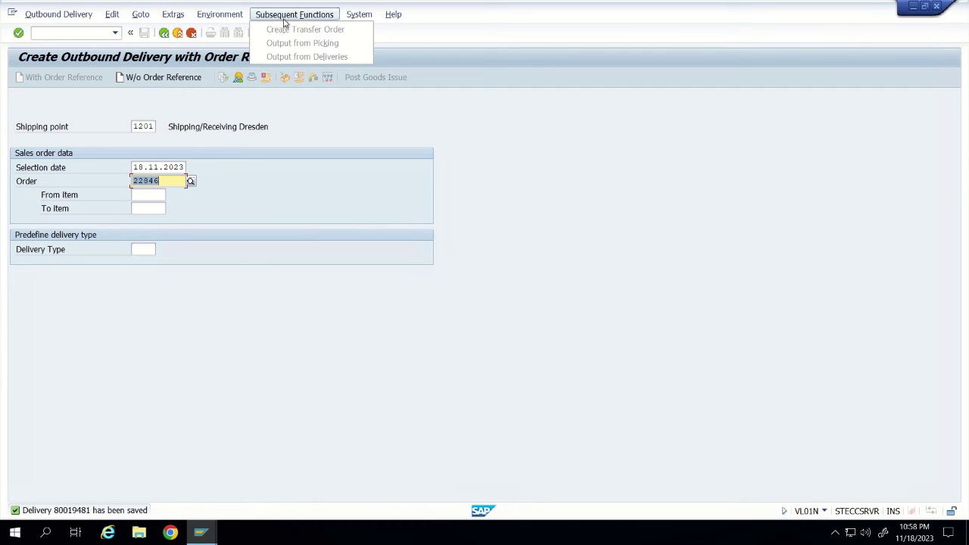
{"action": "left_click", "coordinate": [38, 14]}
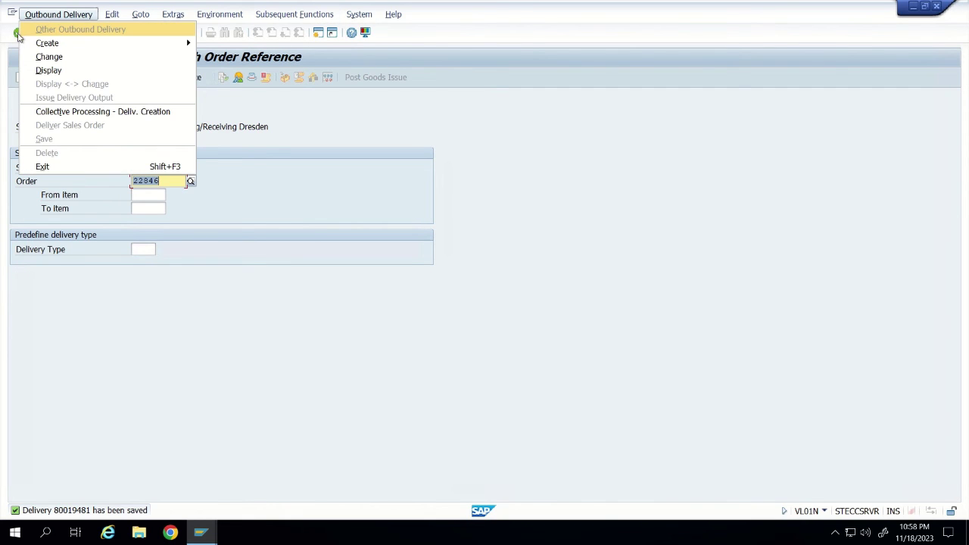
{"action": "left_click", "coordinate": [48, 57]}
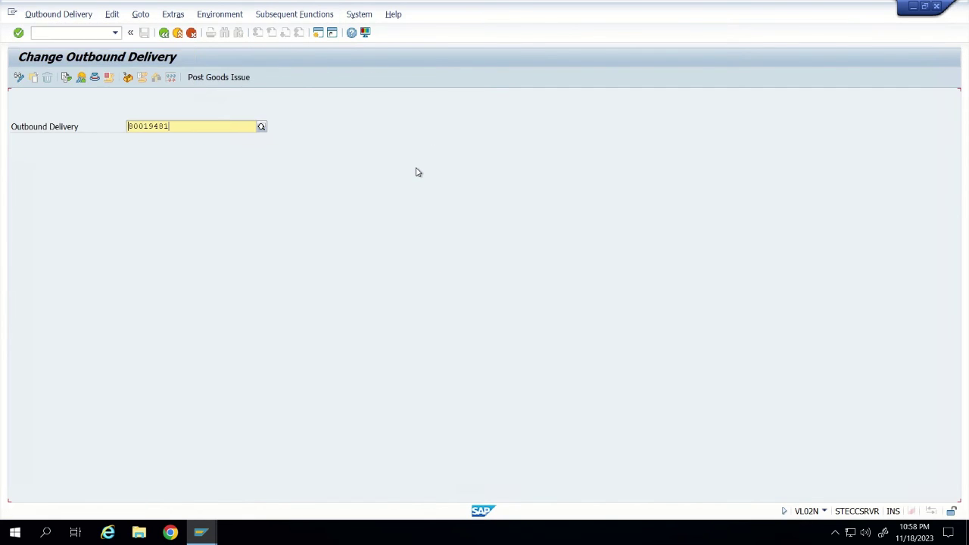
{"action": "left_click", "coordinate": [19, 33]}
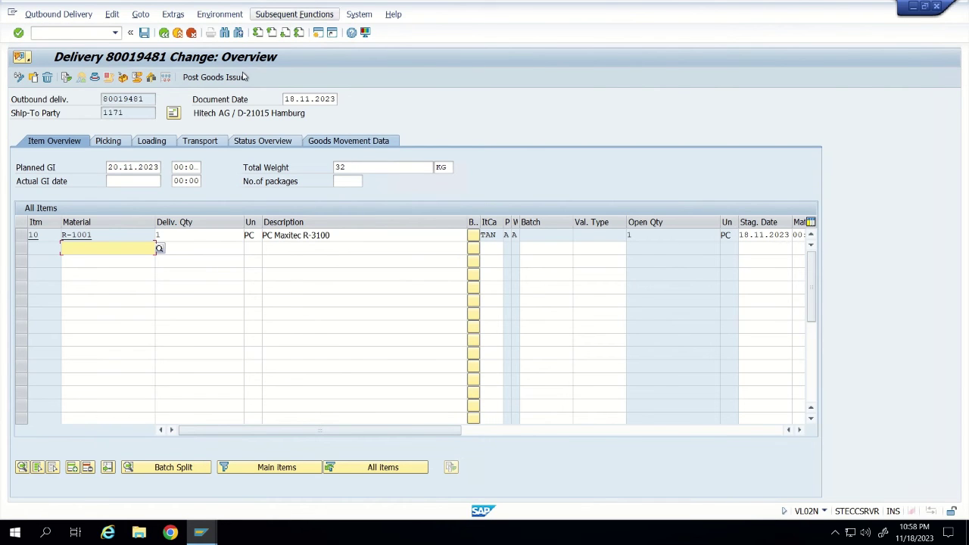
Start creating a transfer order for the delivery's R-1001 item and set its processing mode to Background
{"action": "left_click", "coordinate": [22, 235]}
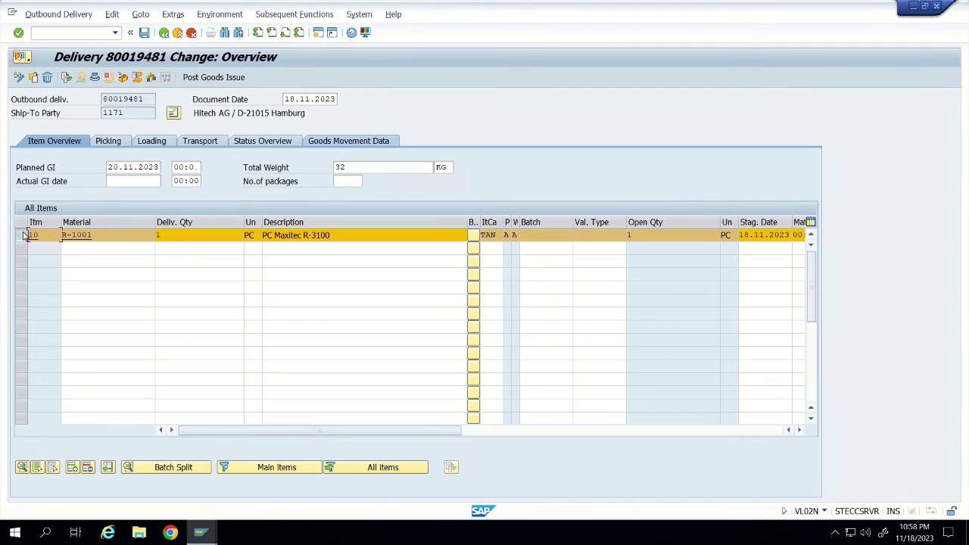
{"action": "left_click", "coordinate": [295, 15]}
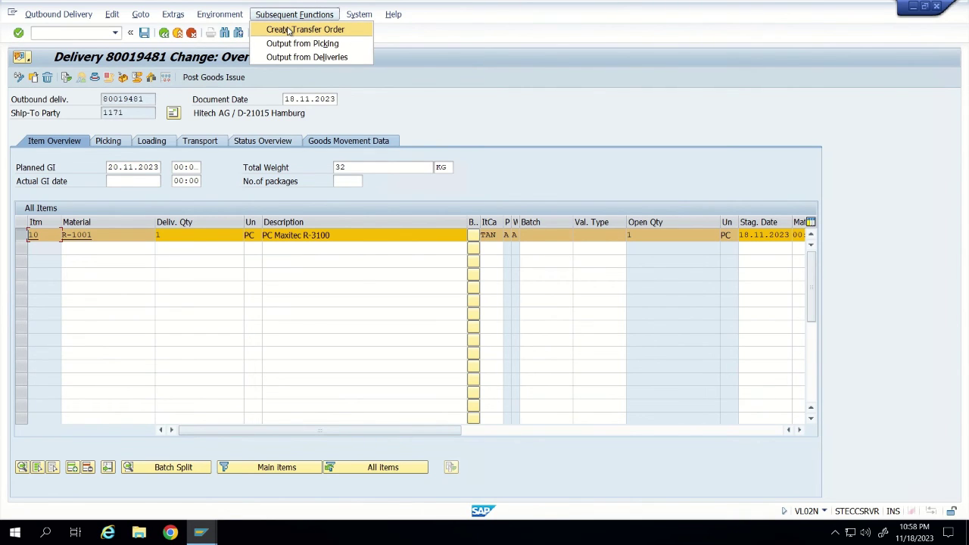
{"action": "left_click", "coordinate": [289, 30]}
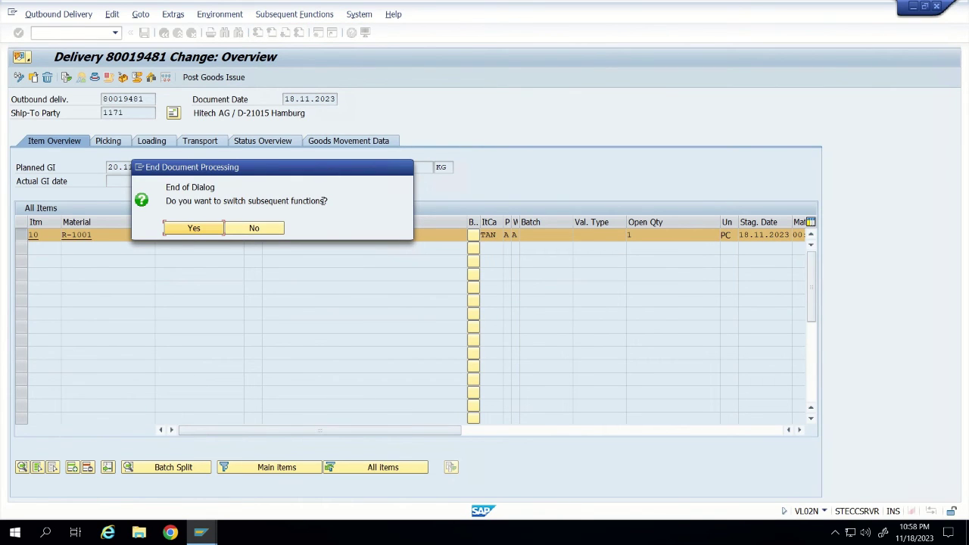
{"action": "left_click", "coordinate": [195, 230]}
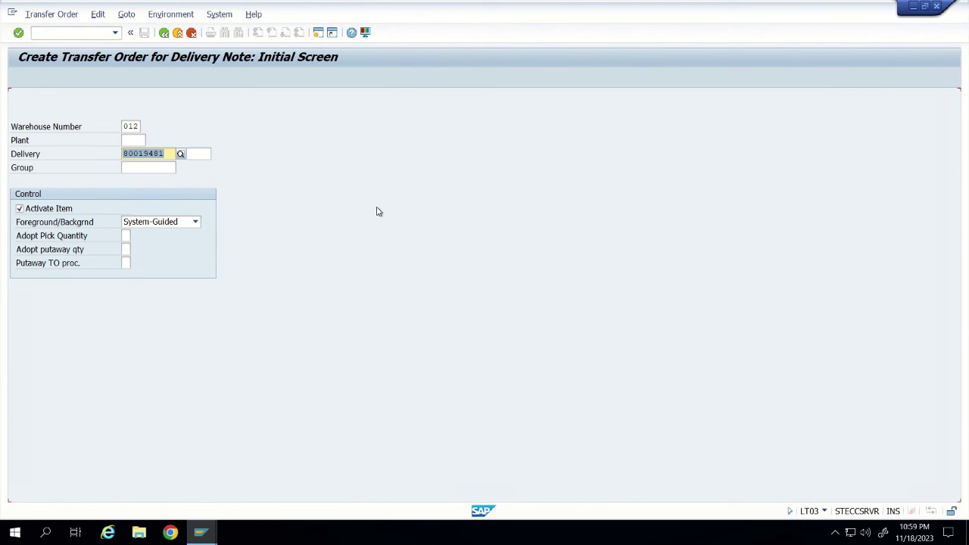
{"action": "left_click", "coordinate": [196, 223]}
{"action": "left_click", "coordinate": [156, 247]}
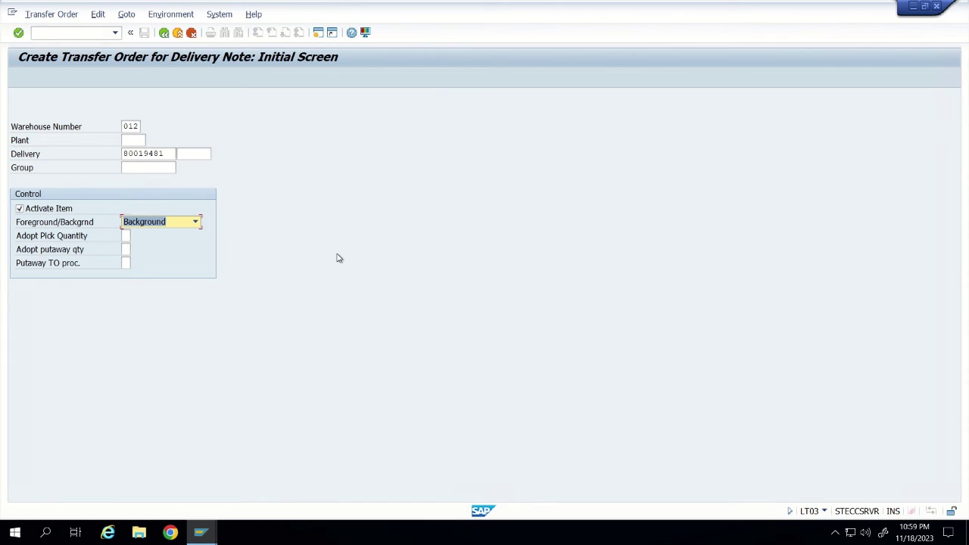
{"action": "left_click", "coordinate": [125, 237]}
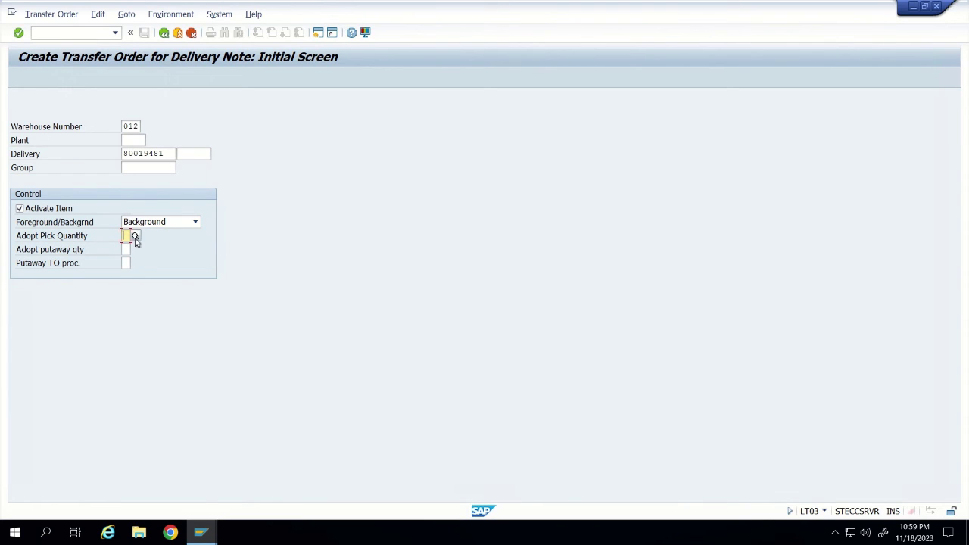
{"action": "type", "text": "1"}
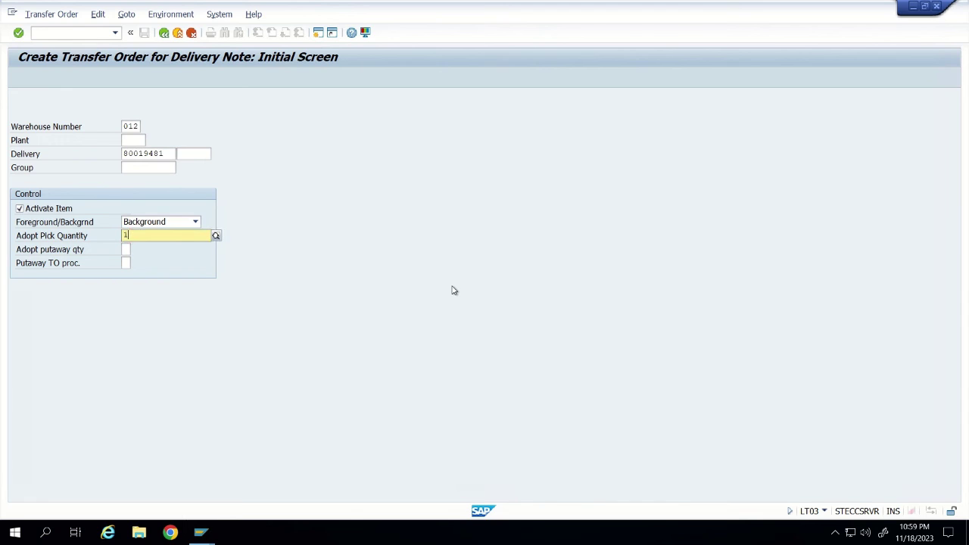
{"action": "left_click", "coordinate": [239, 261]}
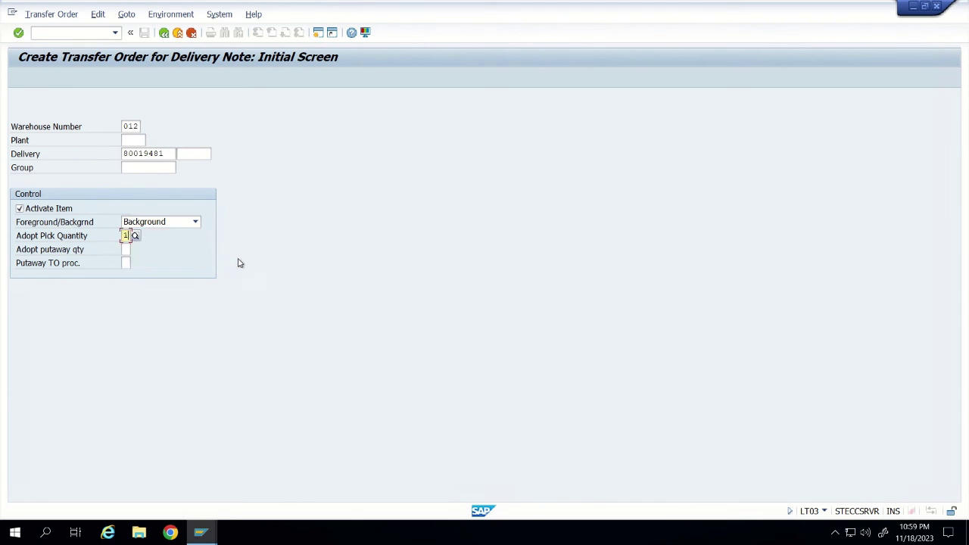
Create the transfer order with Adopt Pick Quantity 2, including pick quantities in the delivery and posting goods issue, and leave the transaction
{"action": "left_click", "coordinate": [135, 237]}
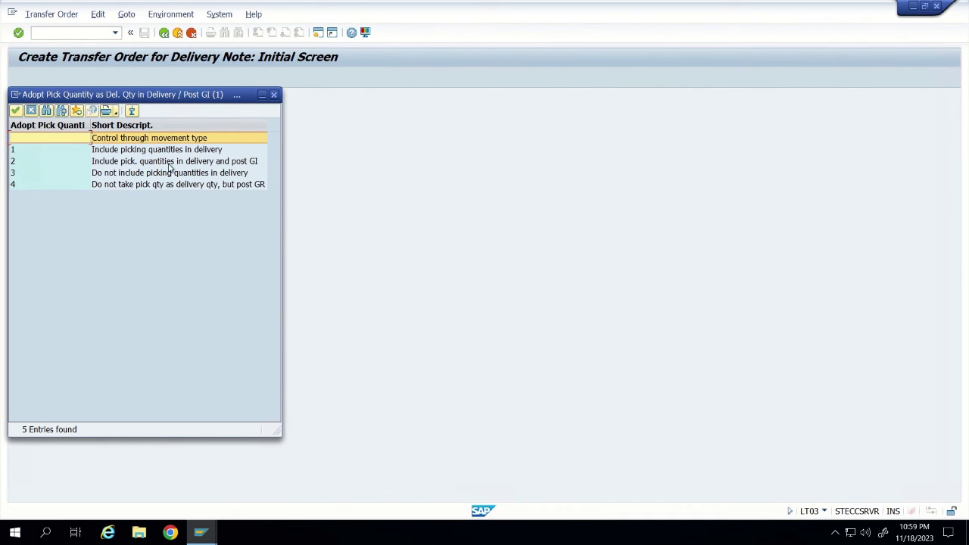
{"action": "left_click", "coordinate": [220, 163]}
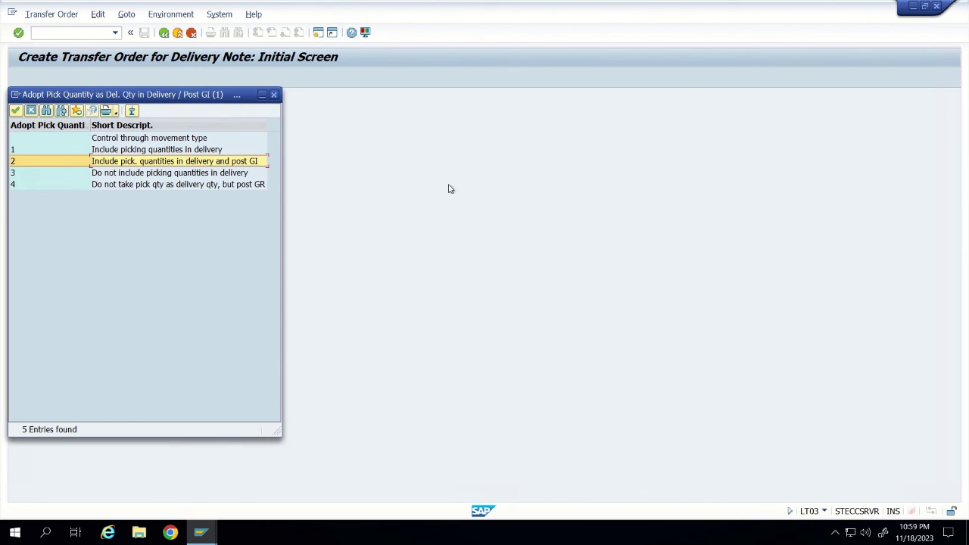
{"action": "left_click", "coordinate": [126, 167]}
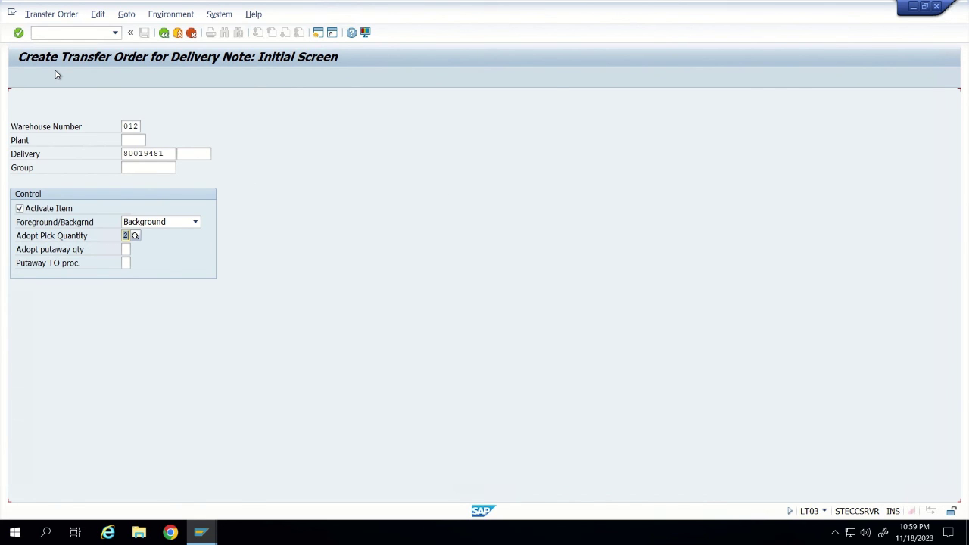
{"action": "left_click", "coordinate": [18, 33]}
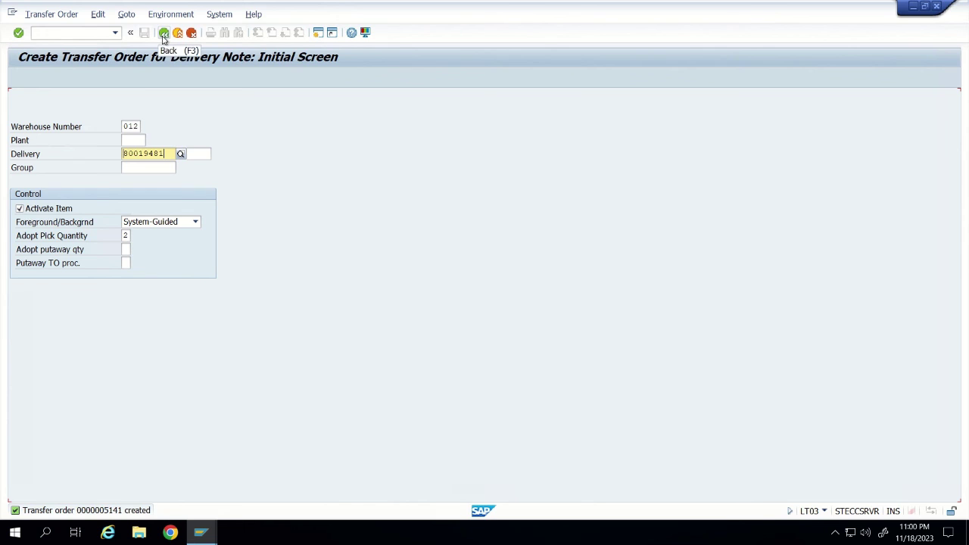
{"action": "left_click", "coordinate": [162, 36]}
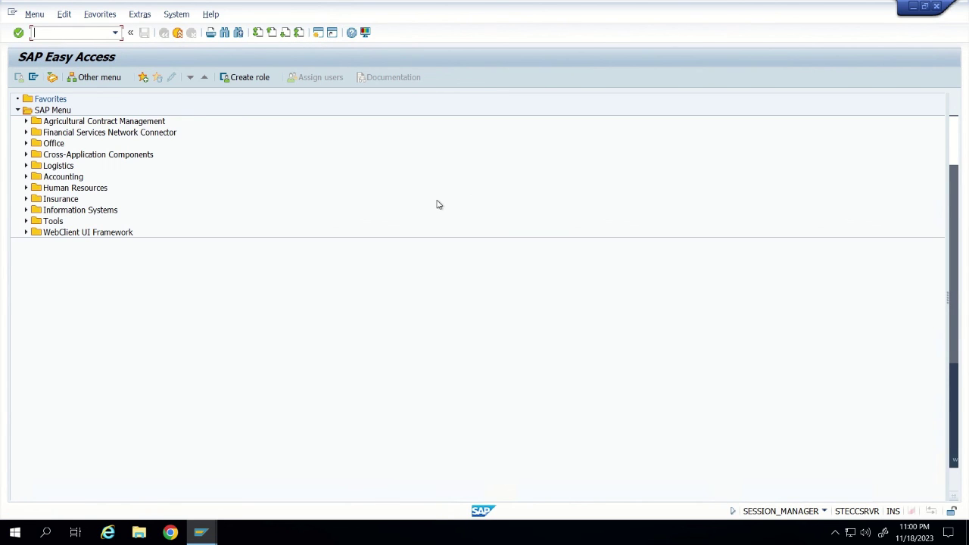